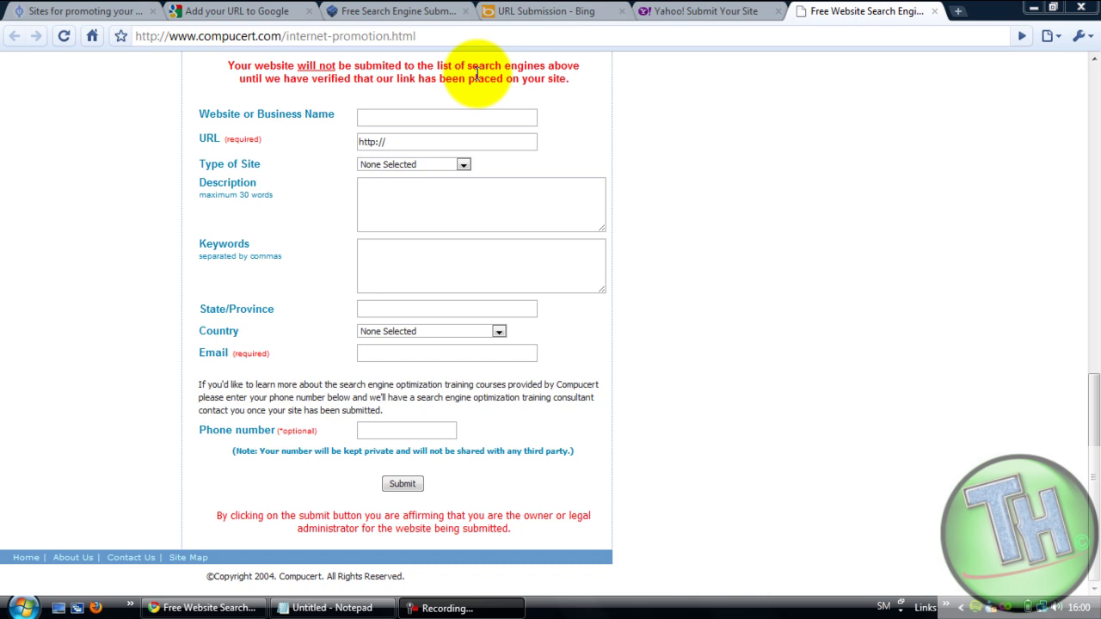
click(123, 9)
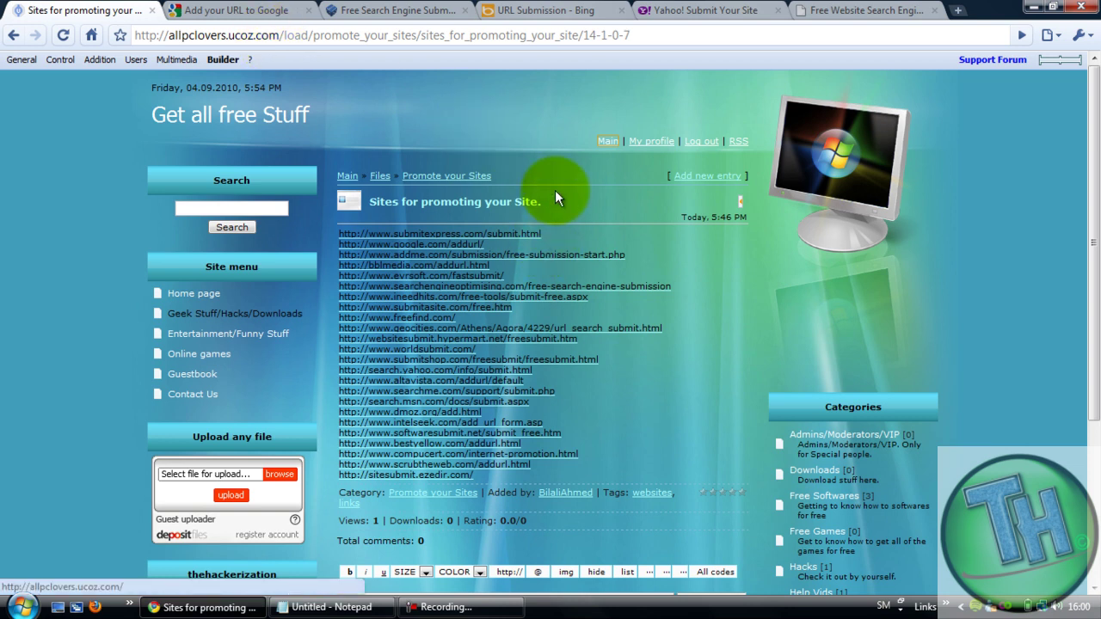
scroll(517, 212, down, 4)
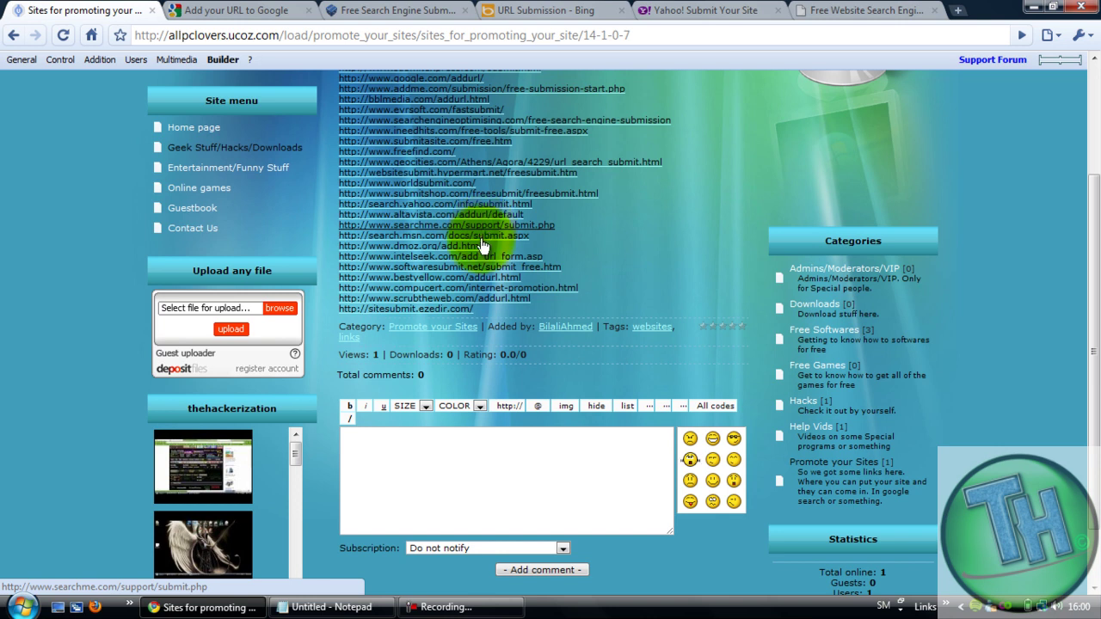
scroll(502, 323, up, 2)
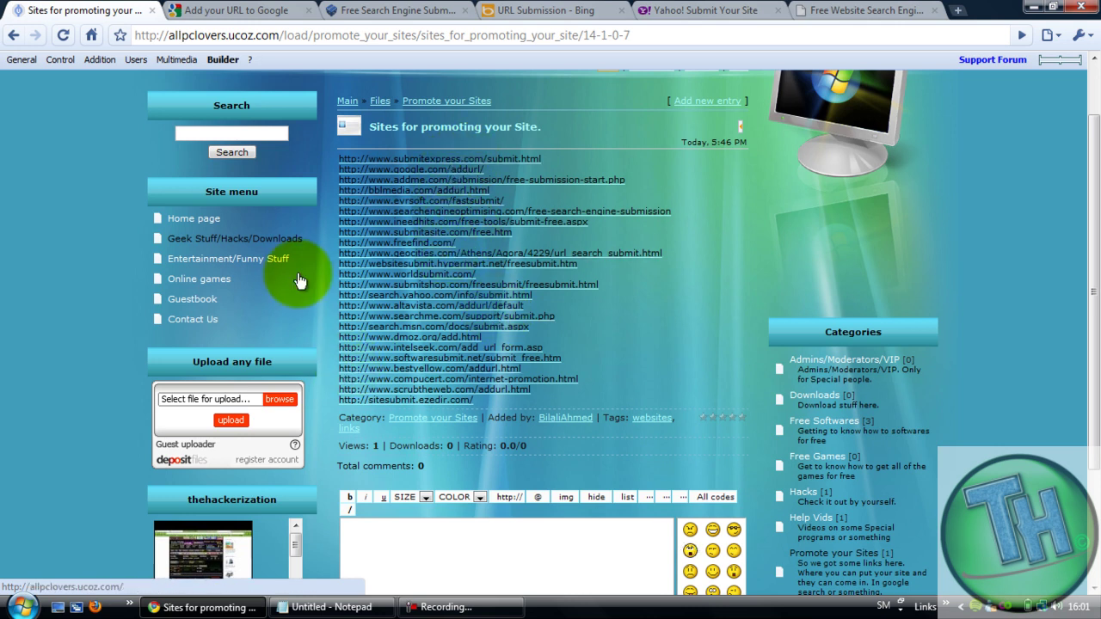
click(280, 243)
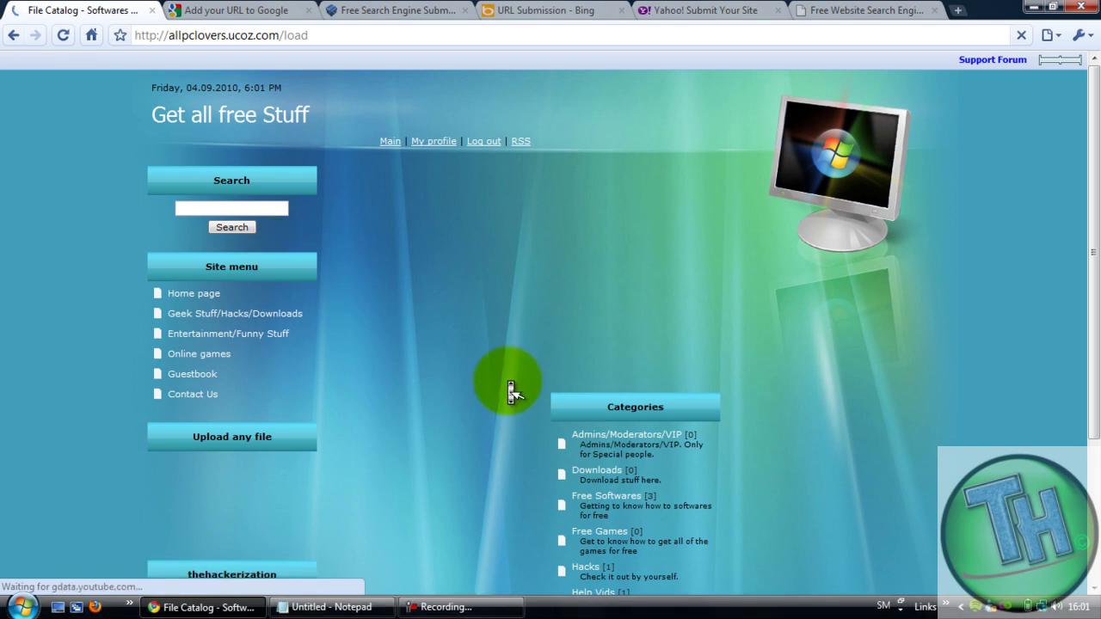
scroll(503, 378, down, 1)
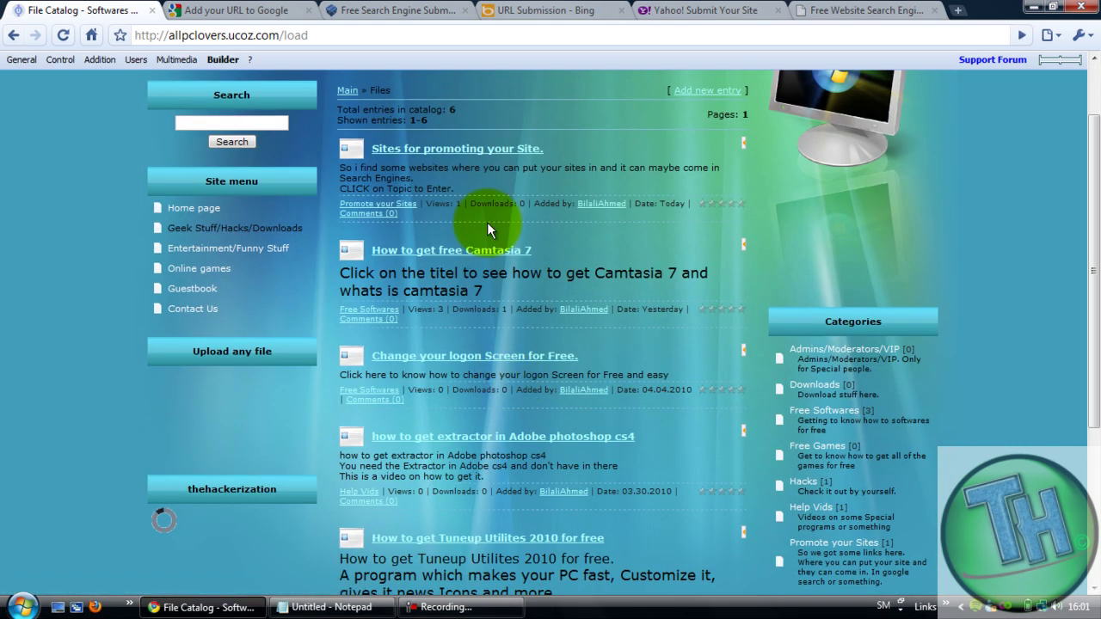
click(482, 151)
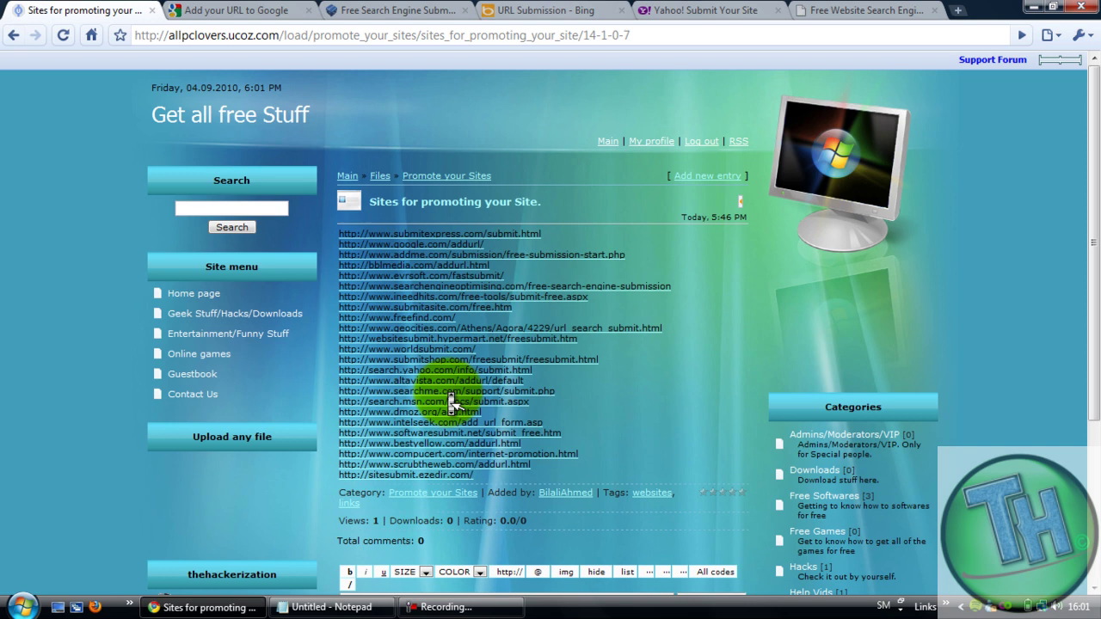
scroll(449, 361, down, 2)
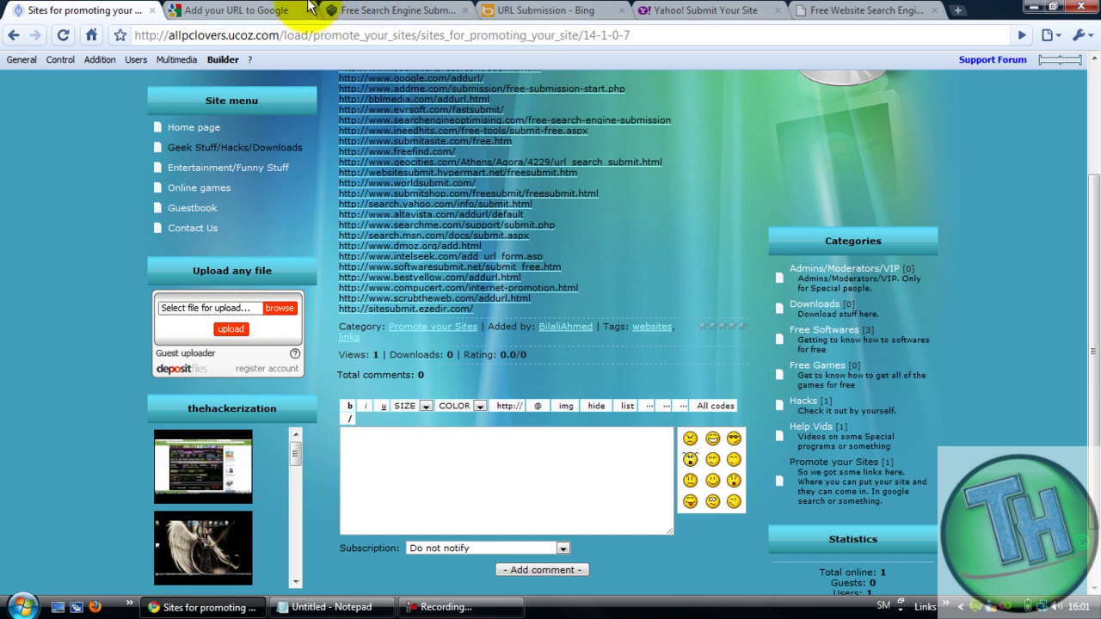
click(254, 10)
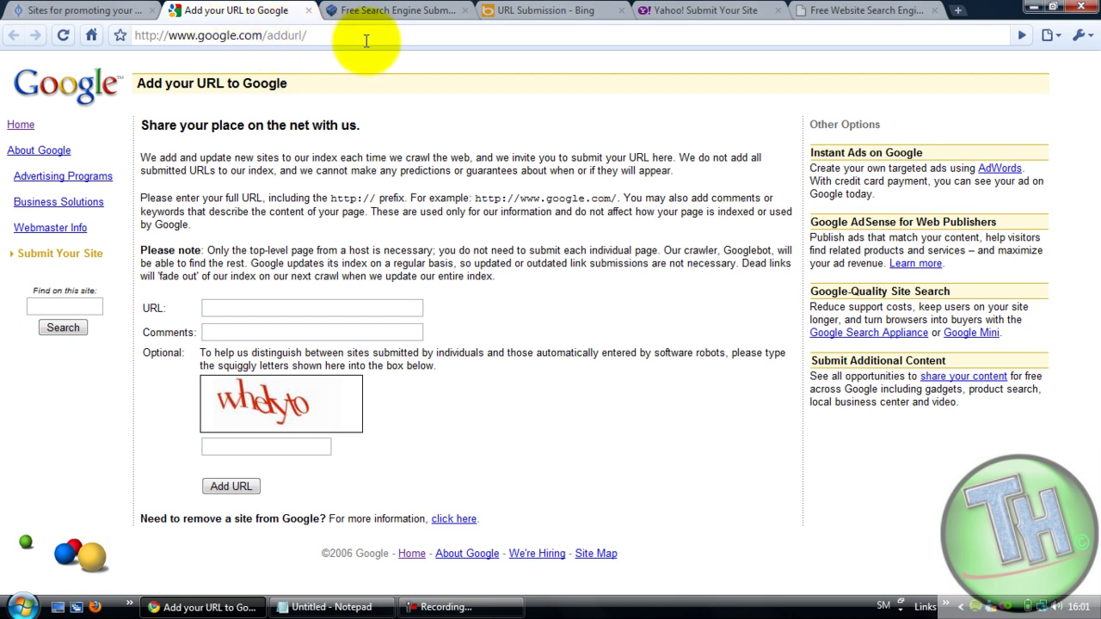
click(270, 307)
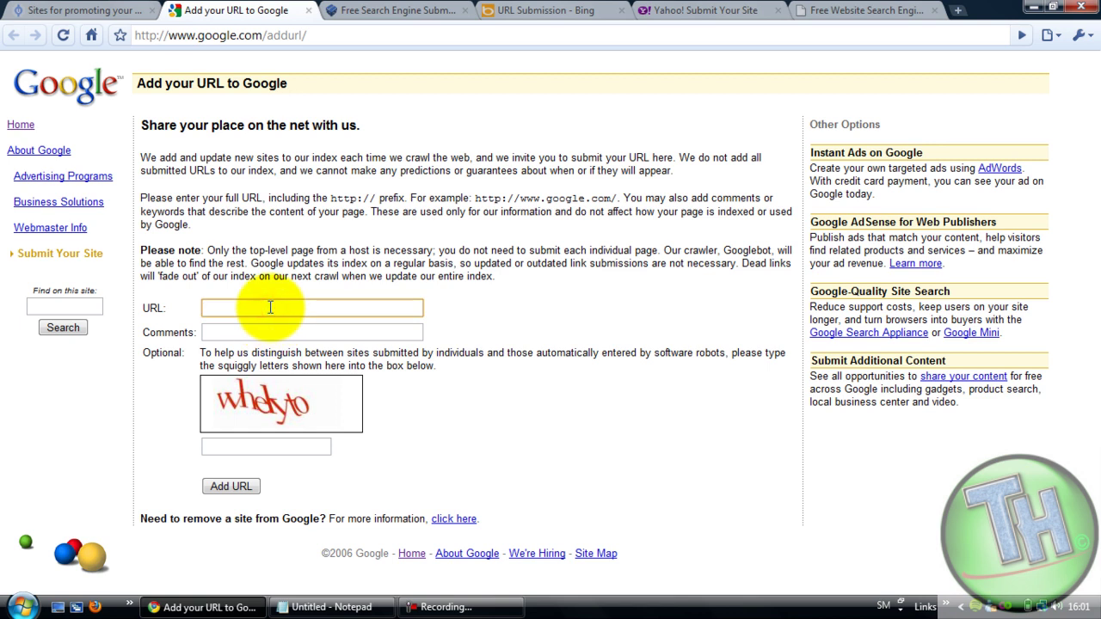
text(htt)
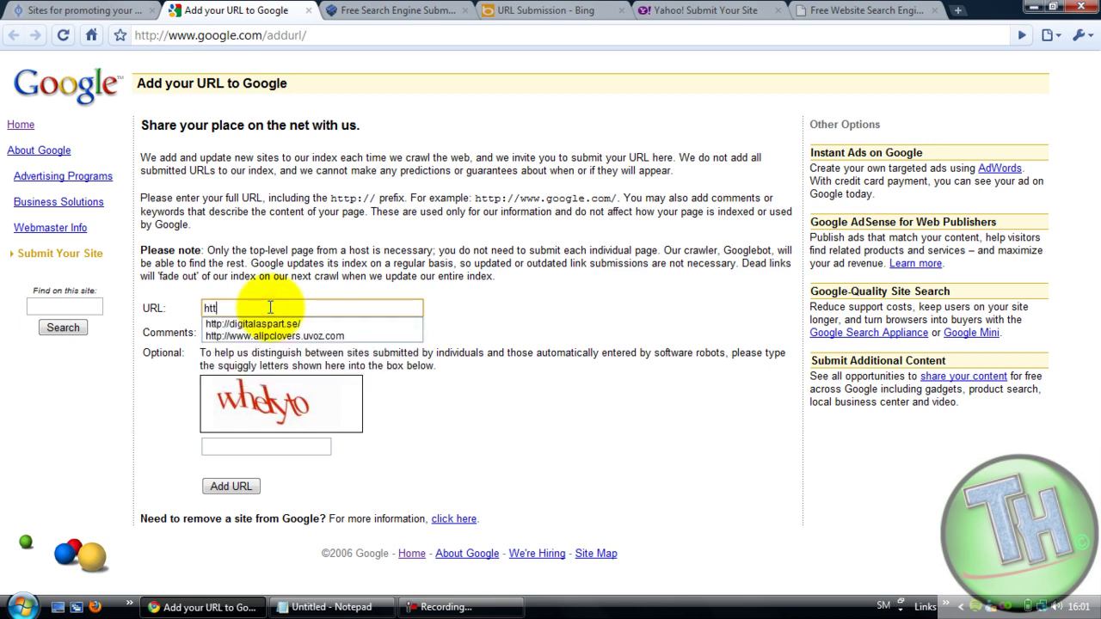
text(p)
key(Down)
key(Down)
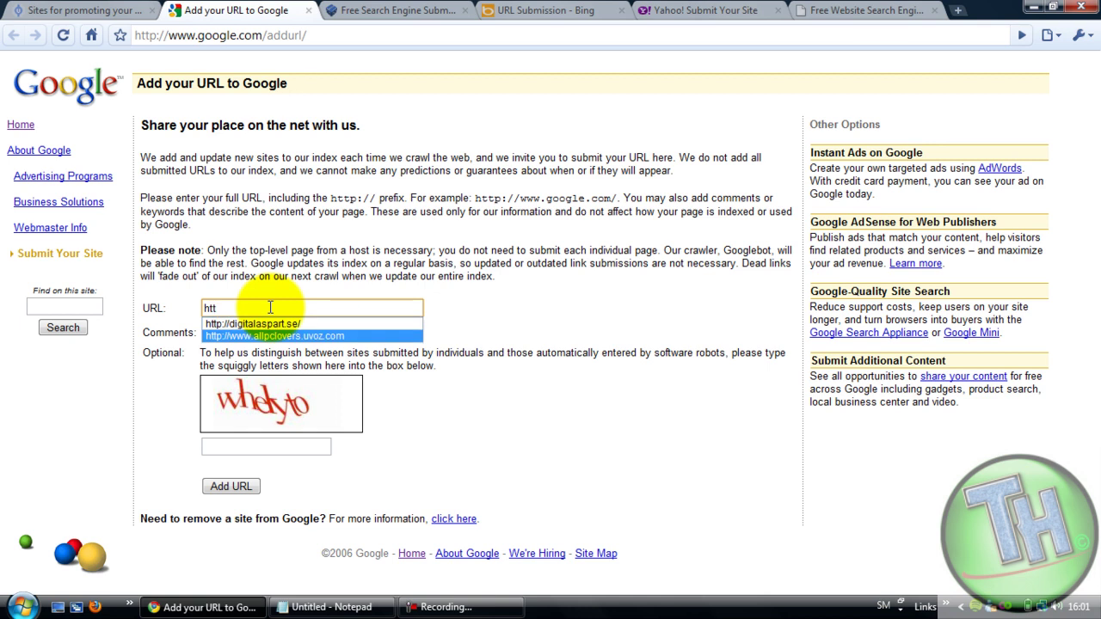
key(Return)
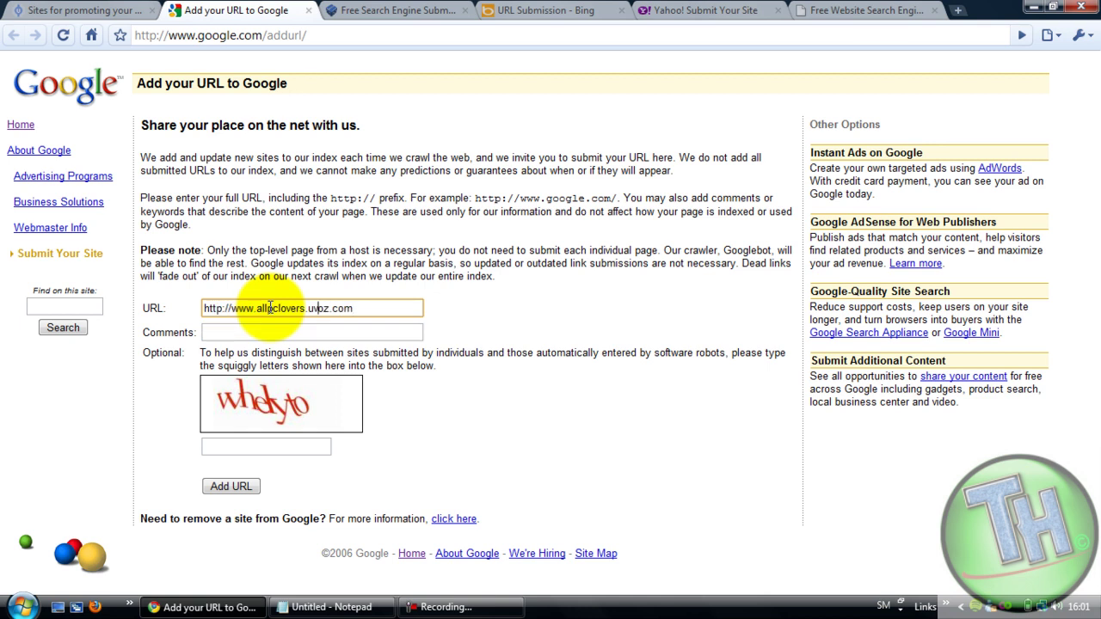
key(BackSpace)
key(BackSpace)
key(BackSpace)
key(BackSpace)
key(BackSpace)
key(BackSpace)
key(BackSpace)
text(coz.com)
- Add the comment 'Free Softwares, Games, hack, and more', fill in the captcha and submit the URL
click(282, 331)
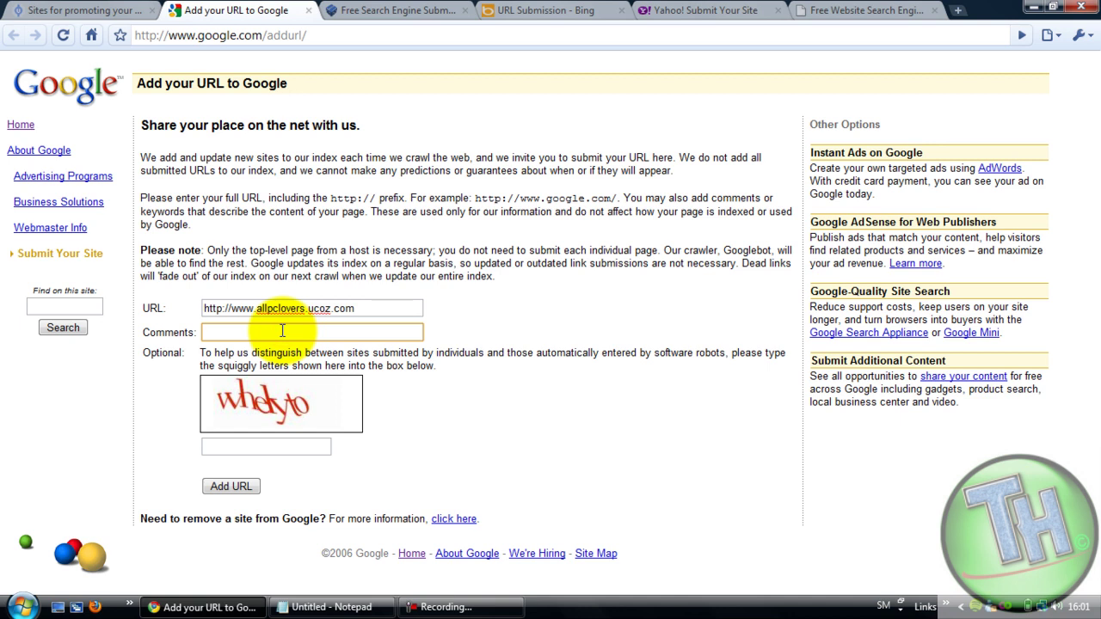
text(free)
key(Down)
key(Return)
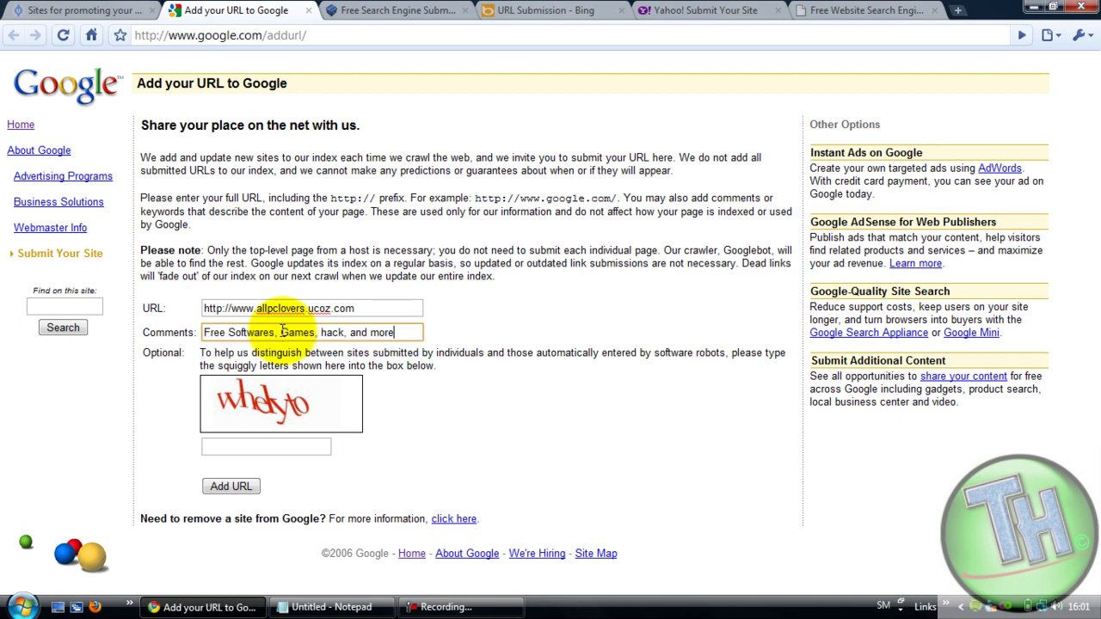
click(271, 446)
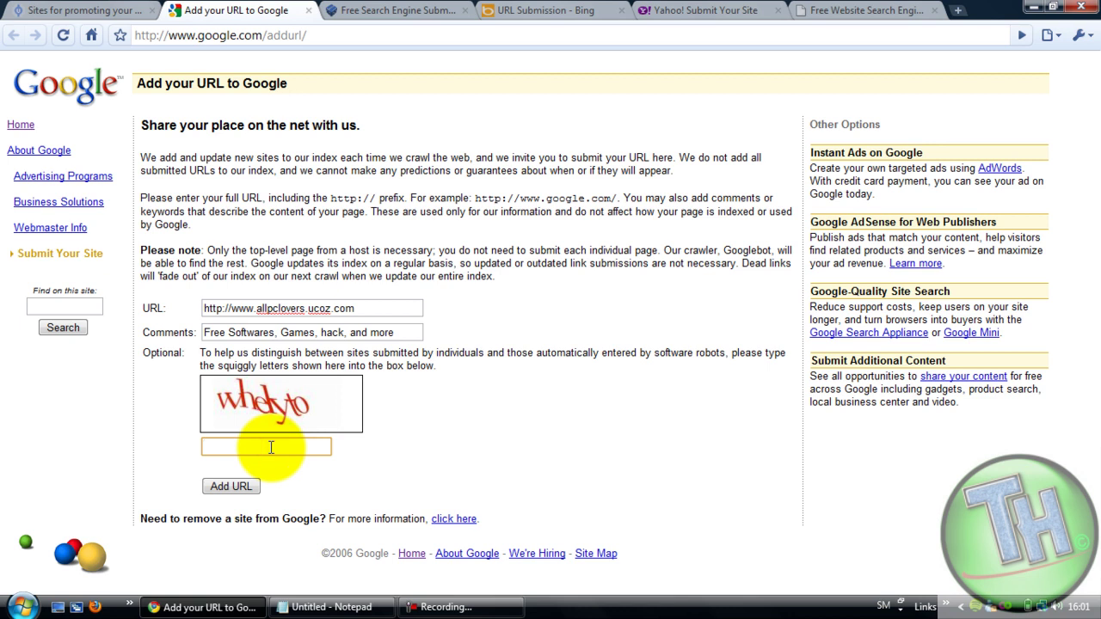
text(whelyto)
click(230, 486)
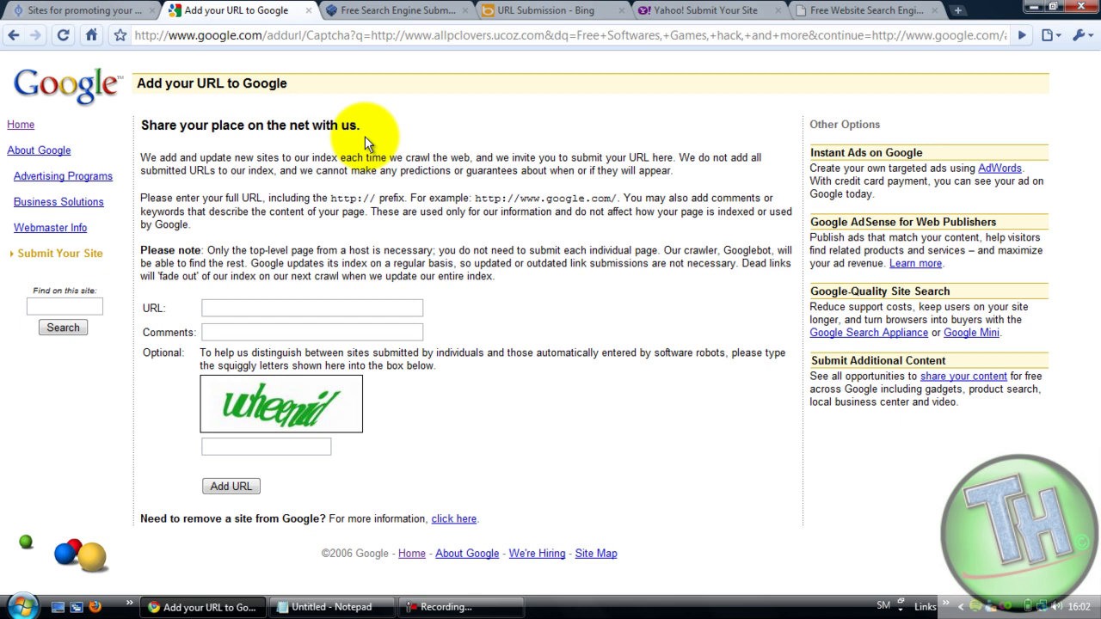
click(356, 10)
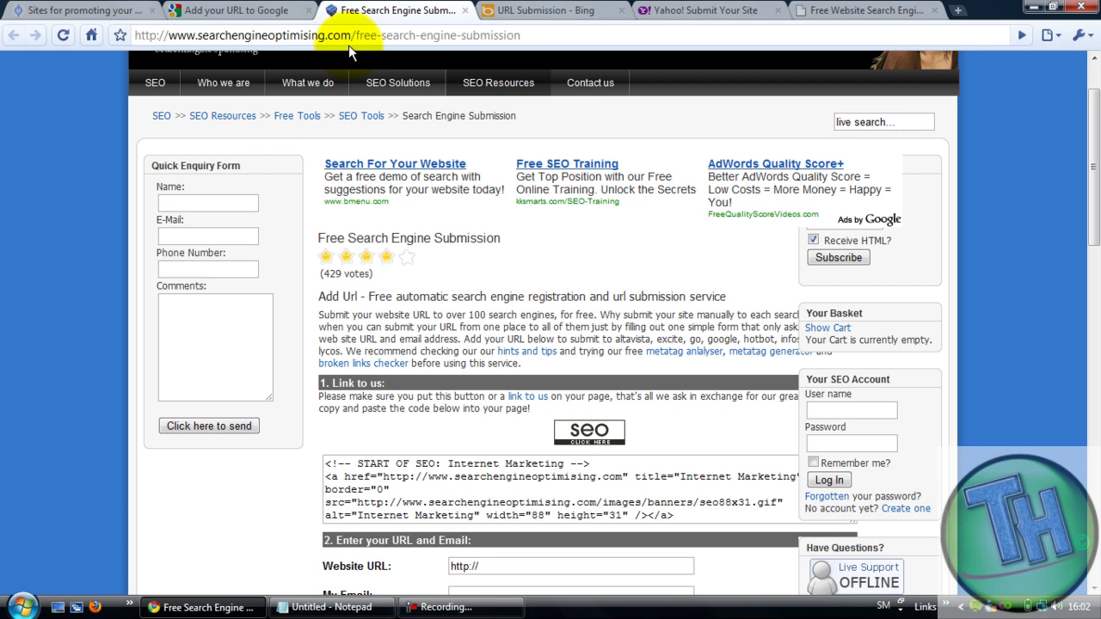
scroll(486, 209, down, 4)
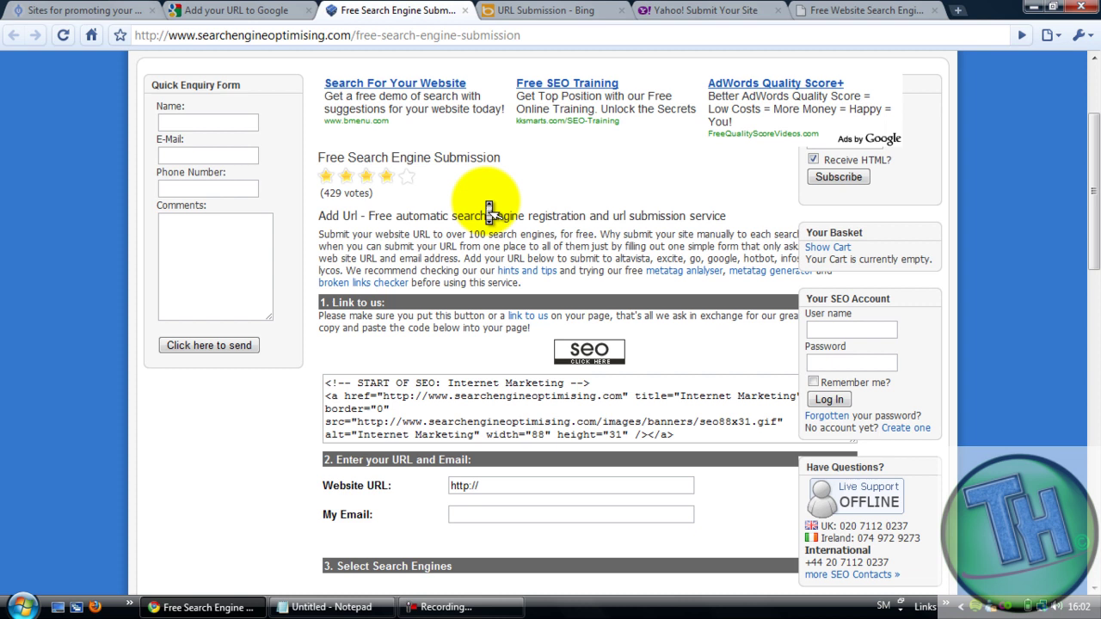
click(486, 242)
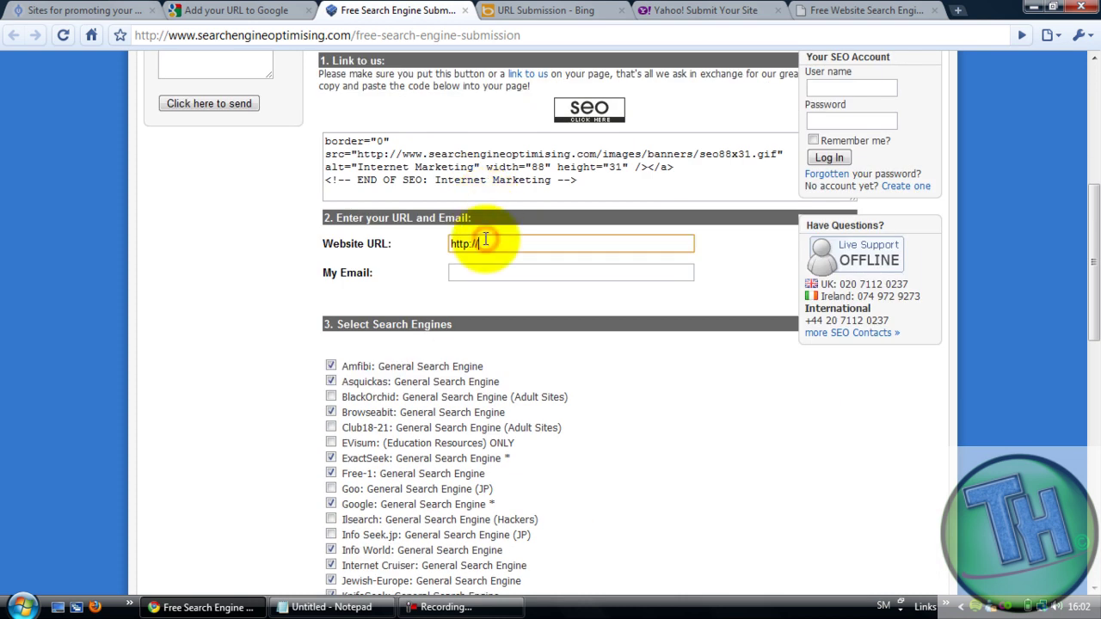
key(BackSpace)
key(BackSpace)
key(BackSpace)
key(BackSpace)
key(Down)
key(Return)
click(485, 273)
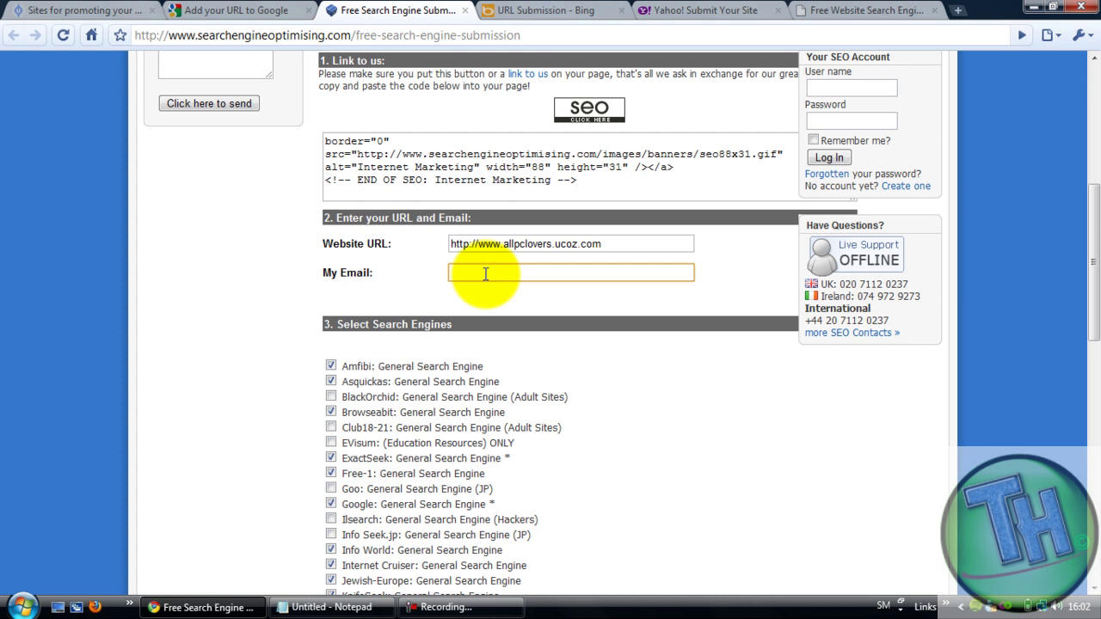
text(youremail@yahoo.com)
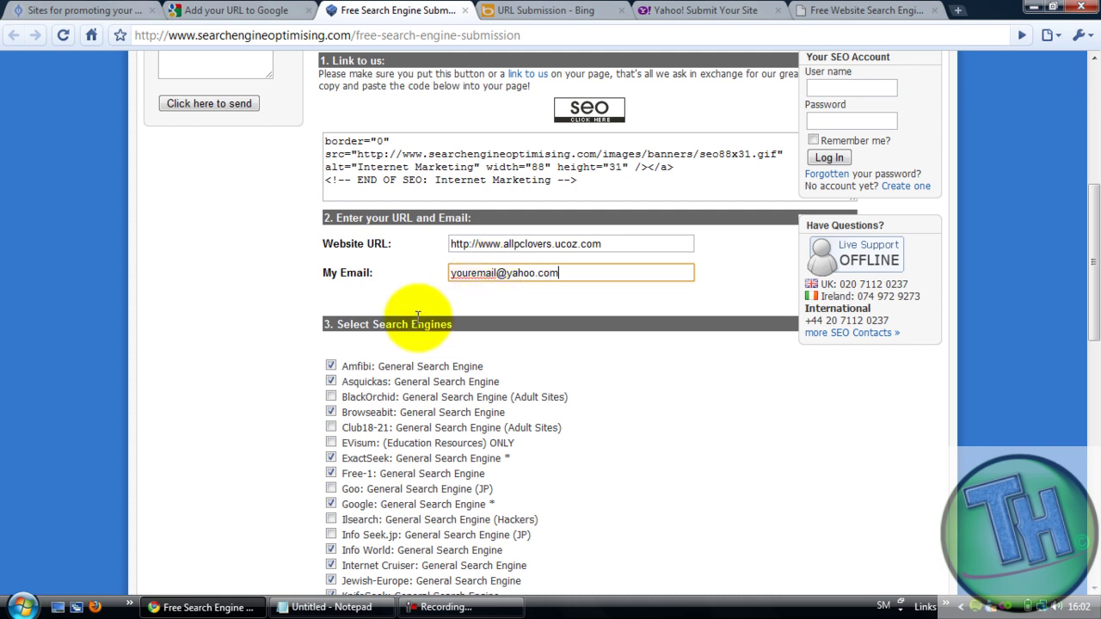
scroll(381, 336, down, 3)
scroll(381, 336, down, 5)
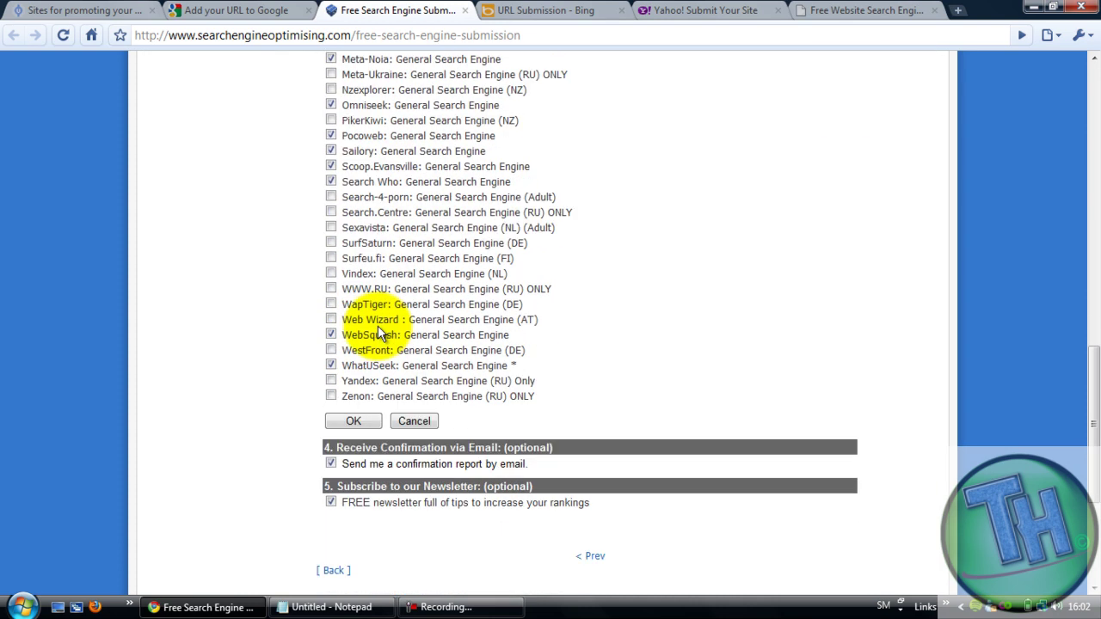
click(331, 397)
click(331, 381)
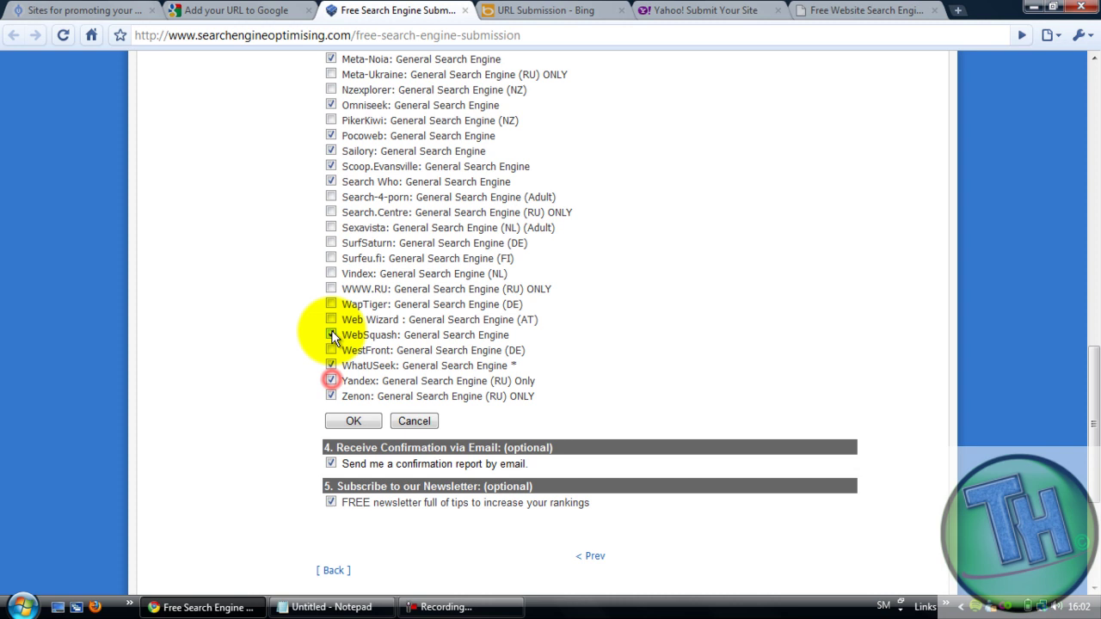
click(331, 350)
click(331, 320)
click(331, 289)
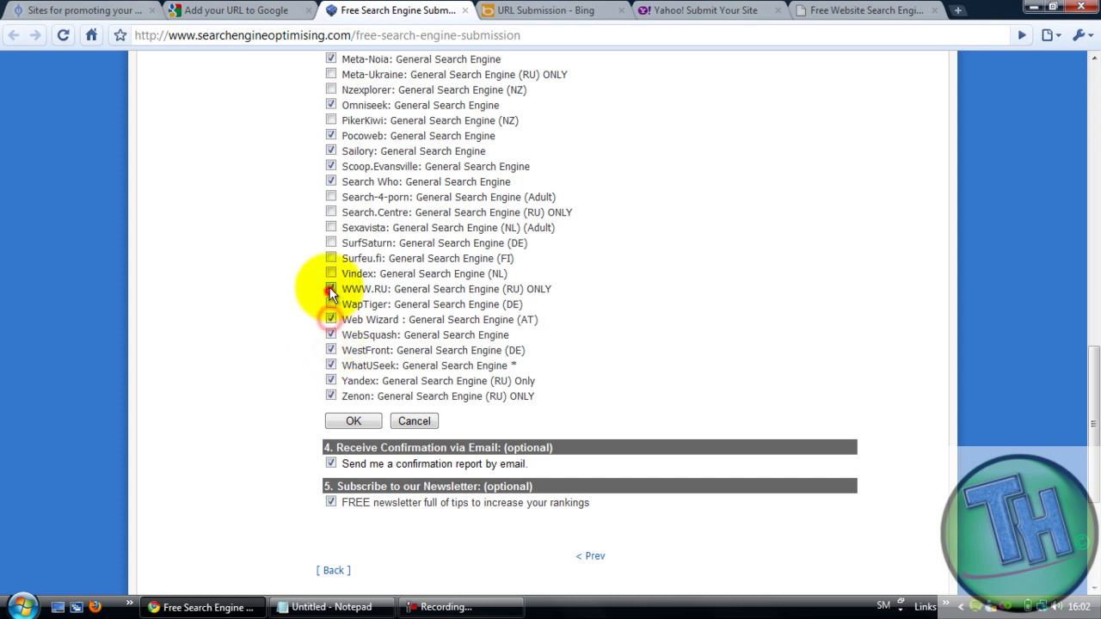
click(331, 228)
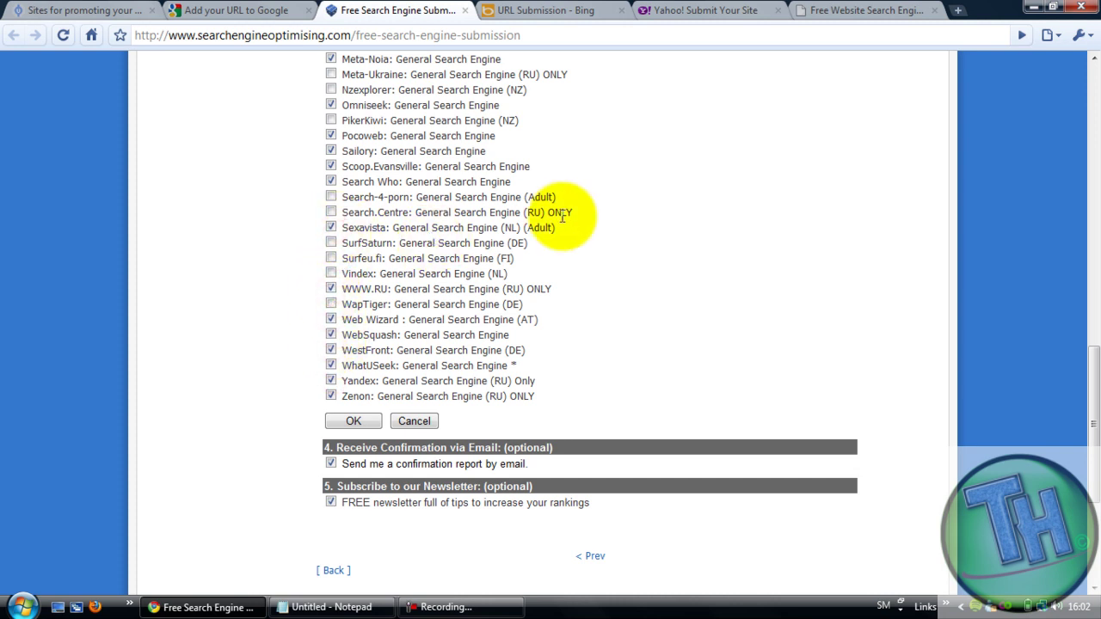
scroll(563, 215, up, 10)
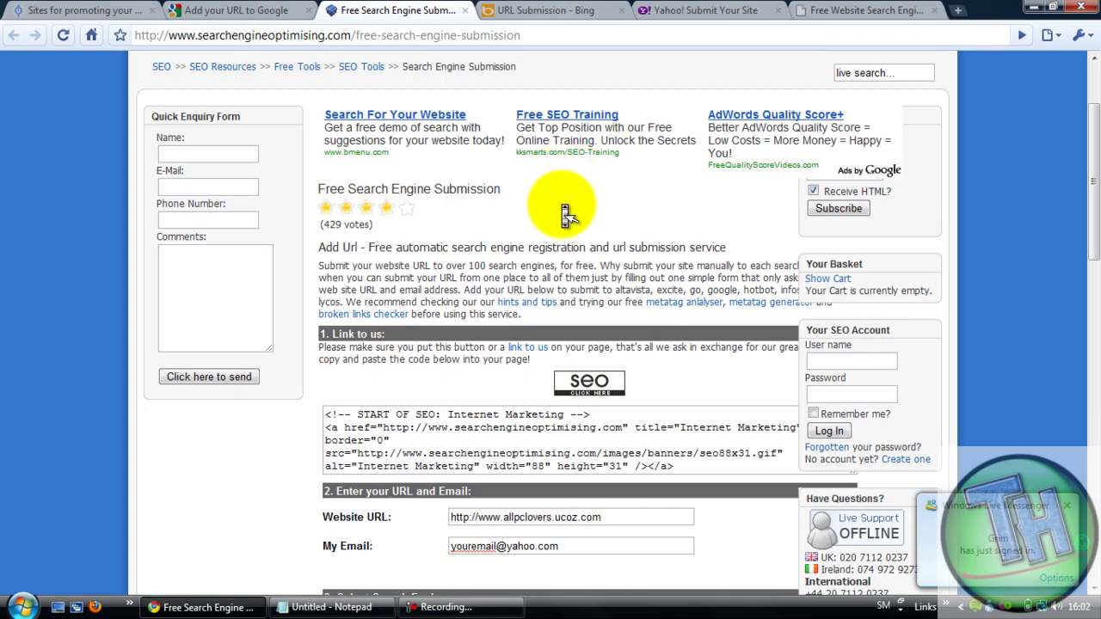
scroll(565, 176, up, 3)
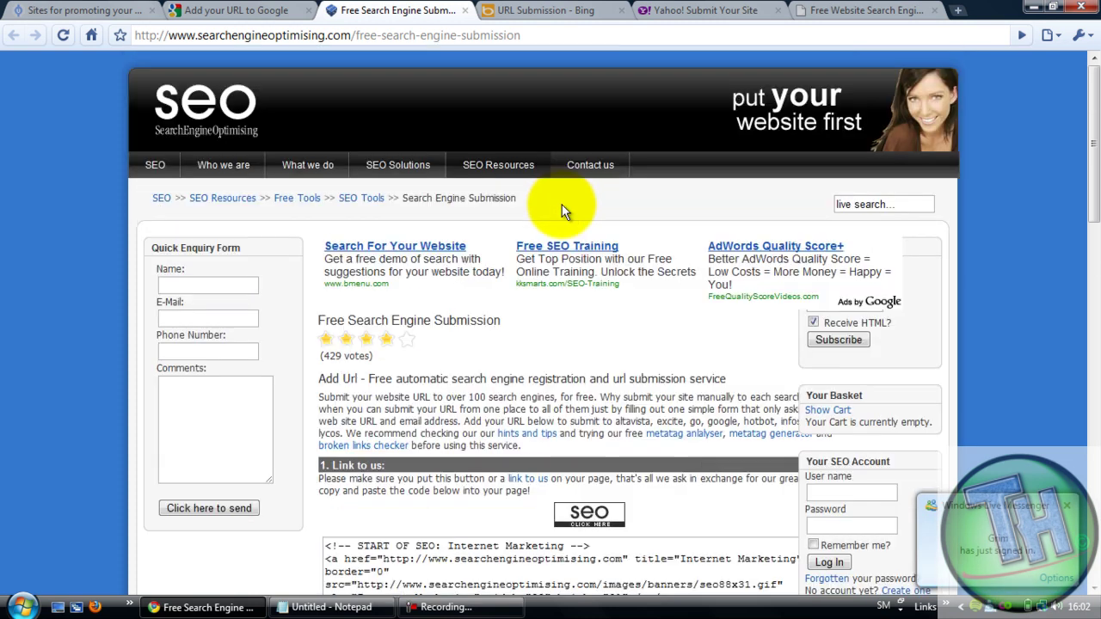
- Check the open submission tabs and settle on Bing's form, focusing its captcha and homepage URL fields
click(505, 10)
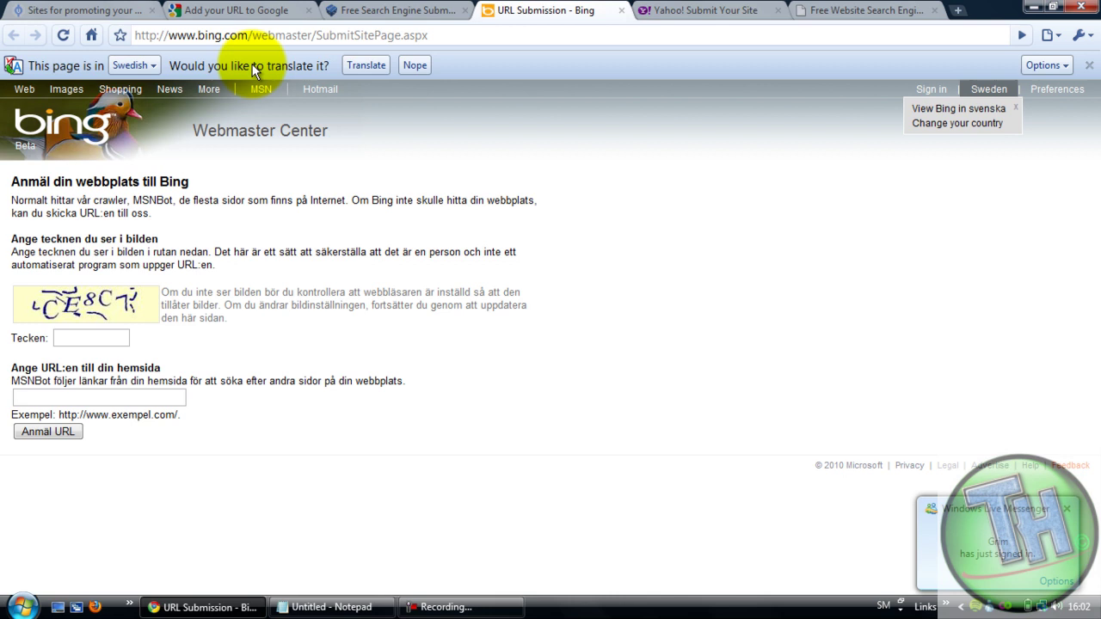
click(248, 8)
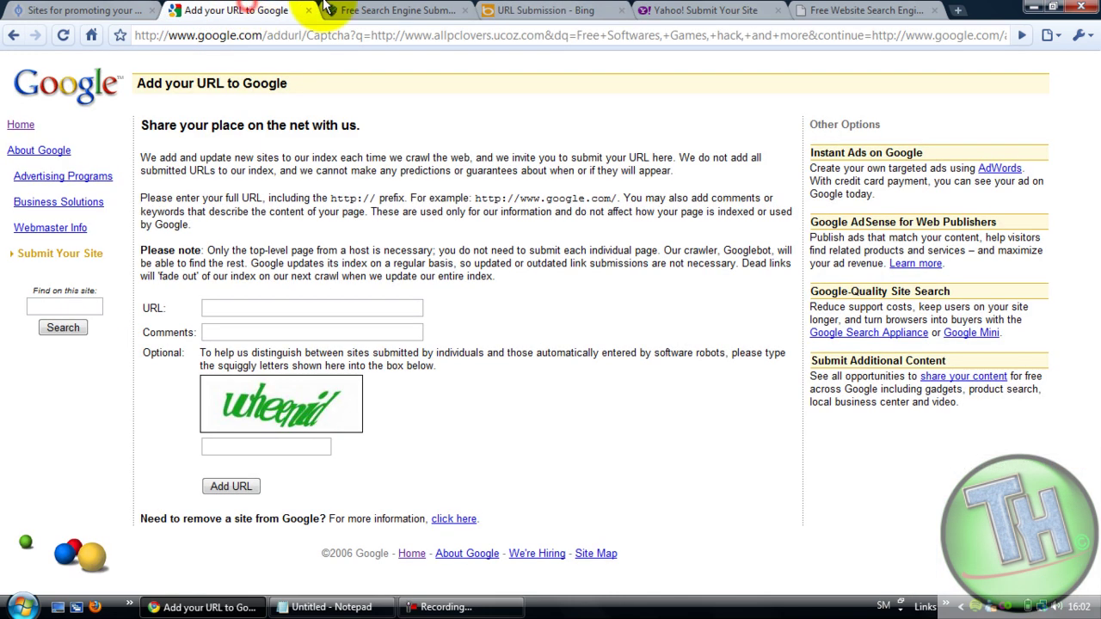
click(394, 10)
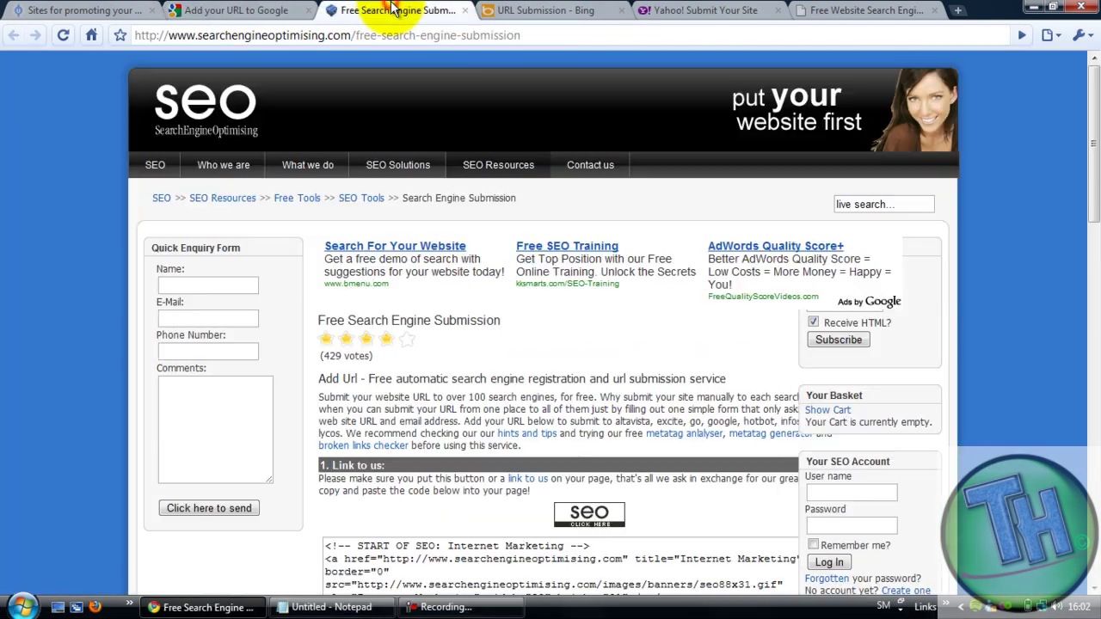
click(525, 10)
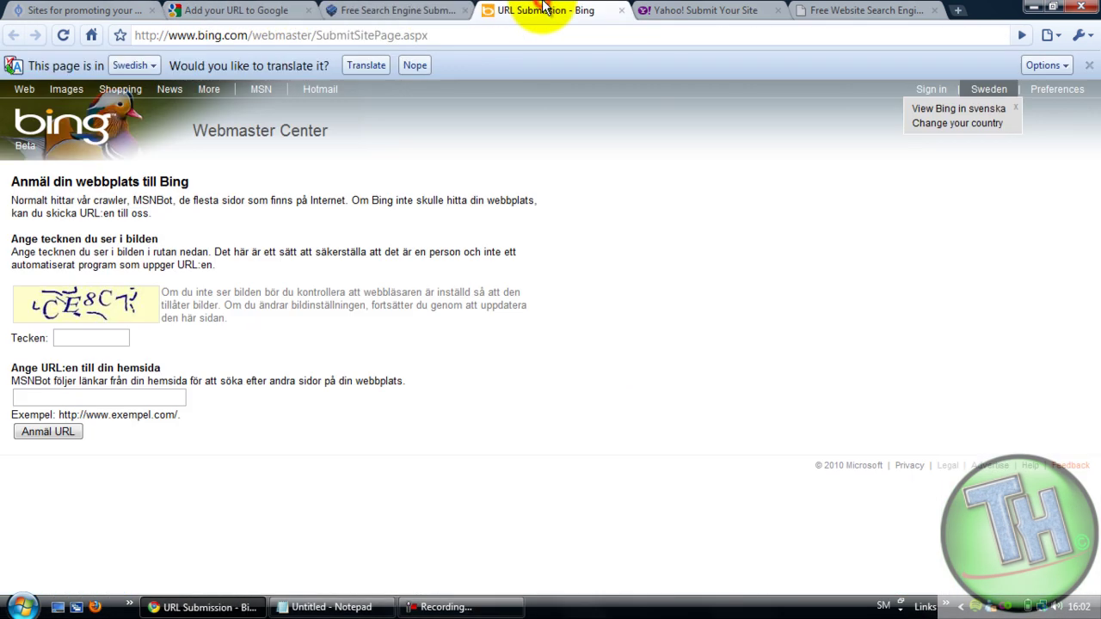
click(82, 339)
click(73, 401)
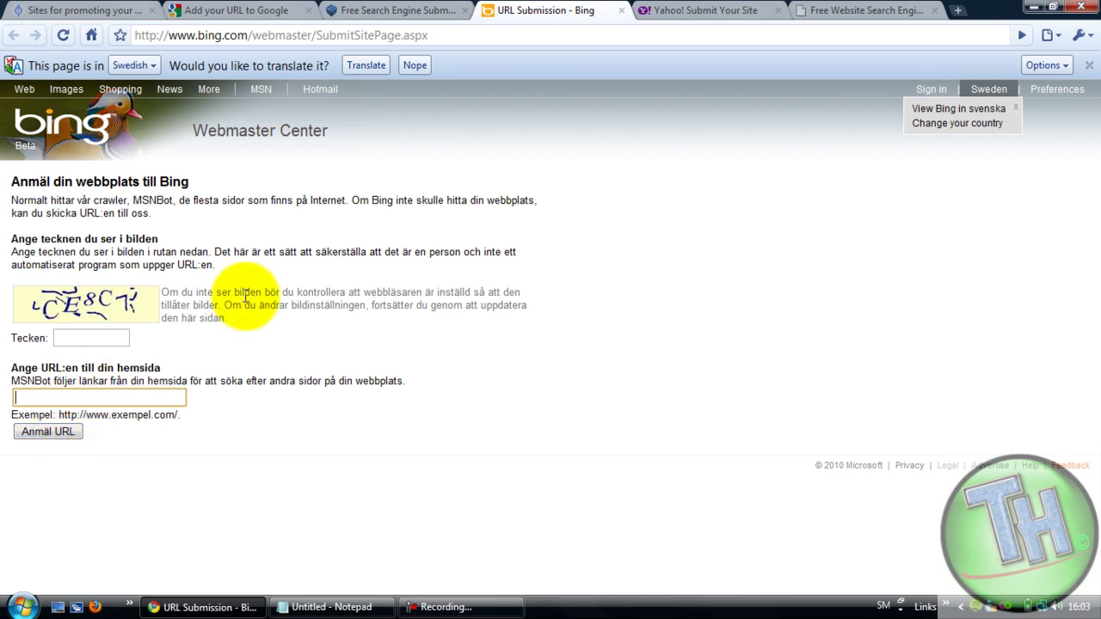
click(392, 10)
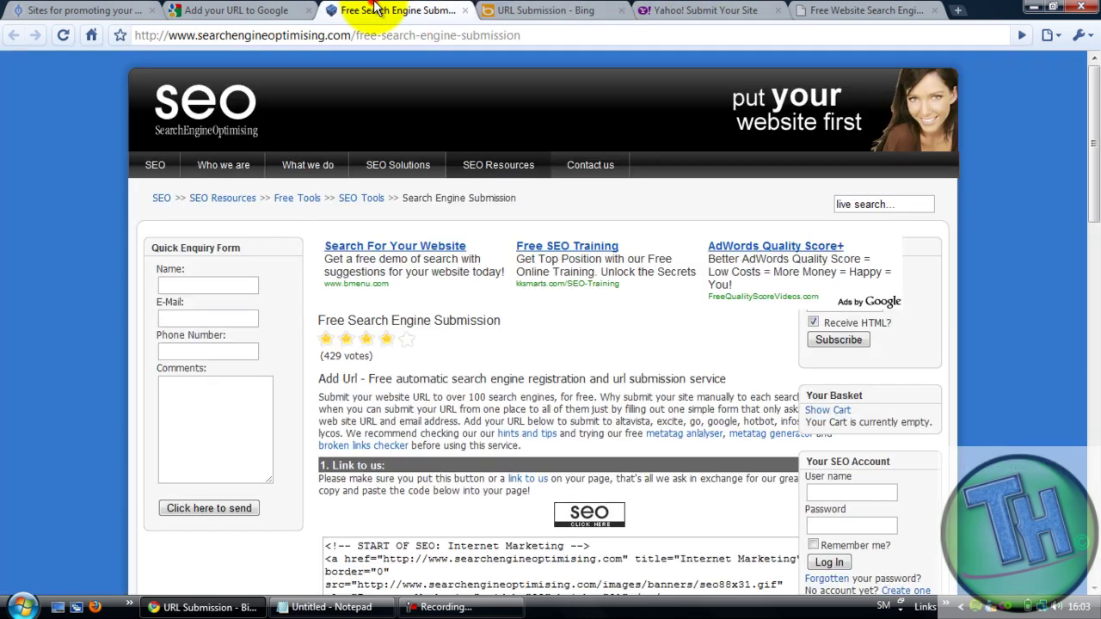
click(245, 10)
click(706, 11)
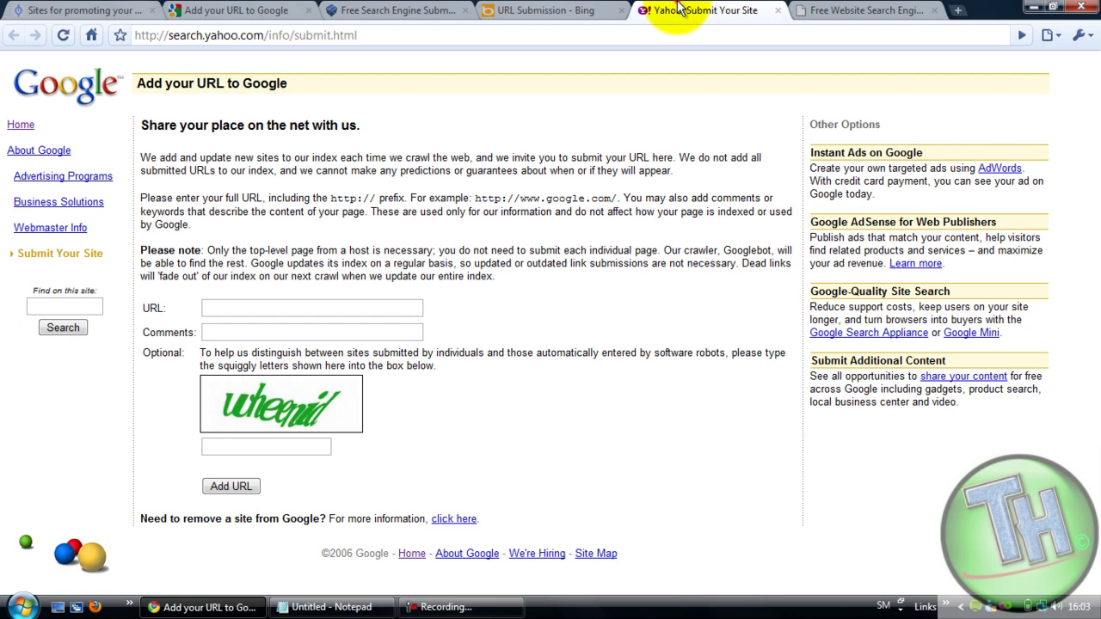
click(525, 10)
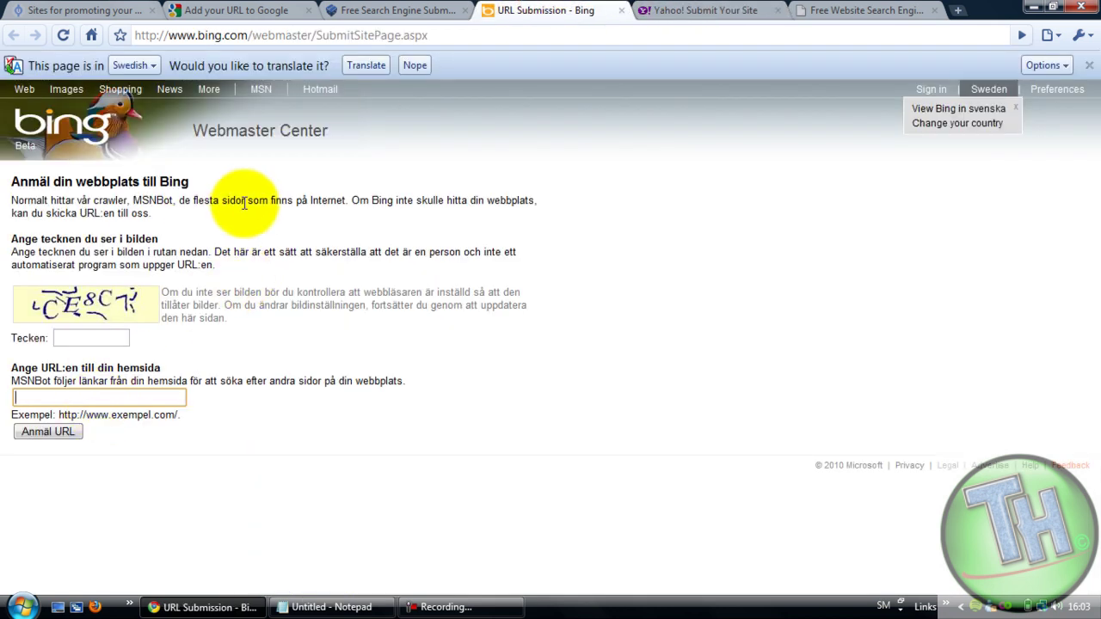
click(137, 364)
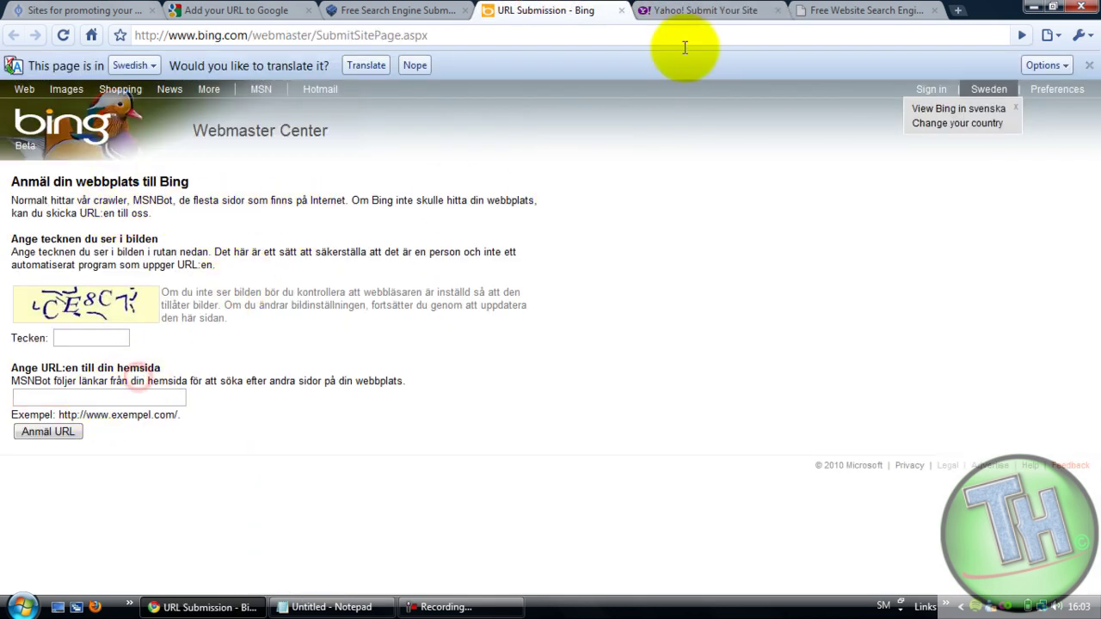
click(713, 12)
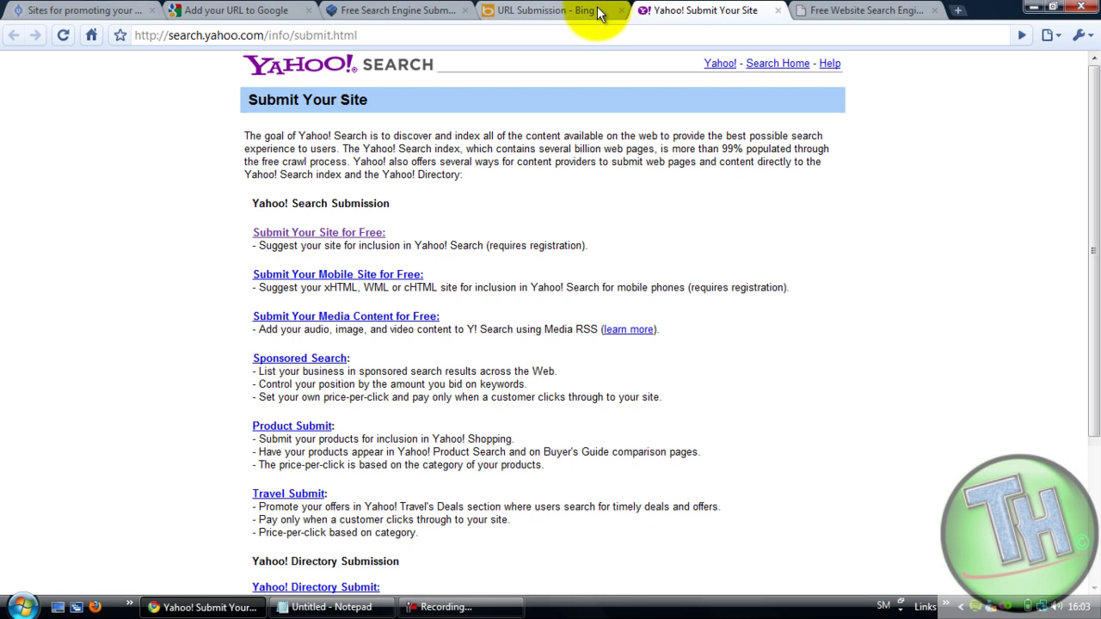
scroll(519, 249, down, 3)
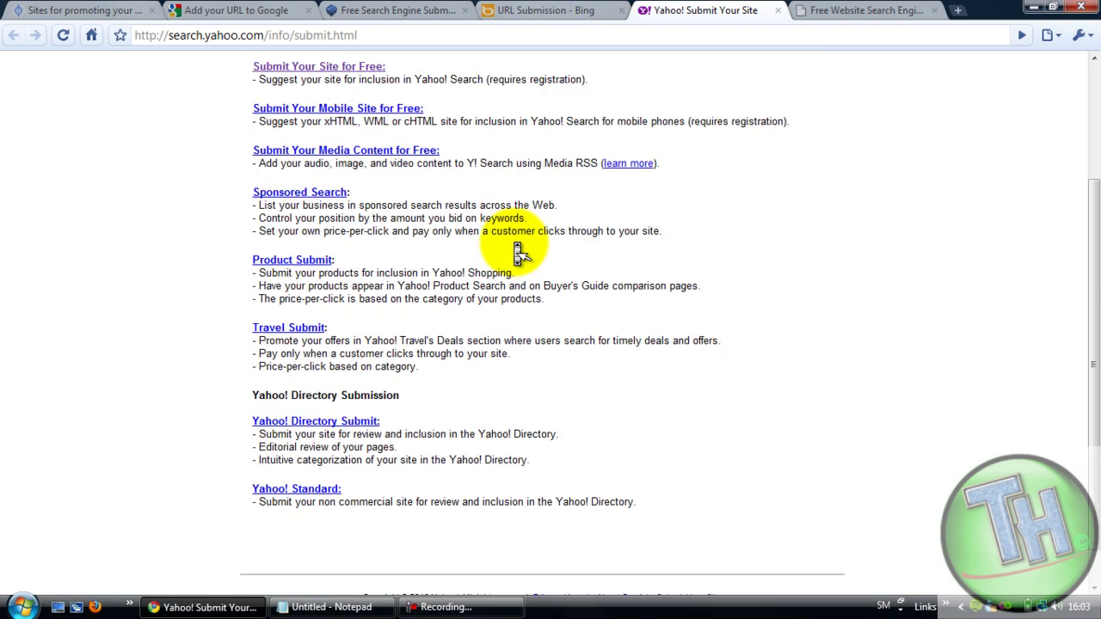
scroll(514, 241, up, 3)
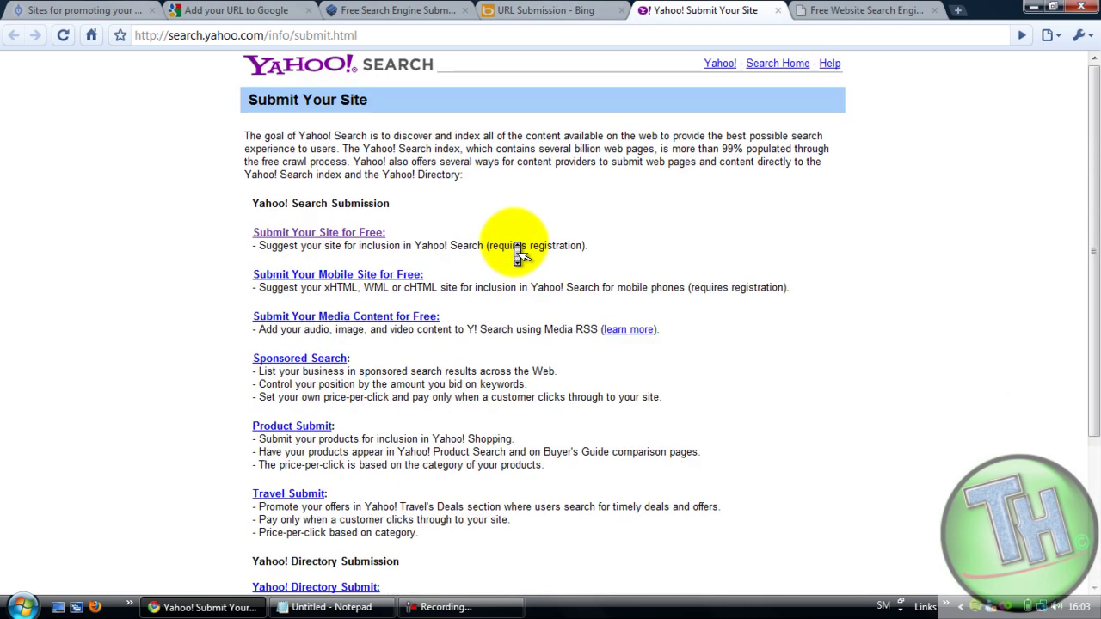
click(333, 238)
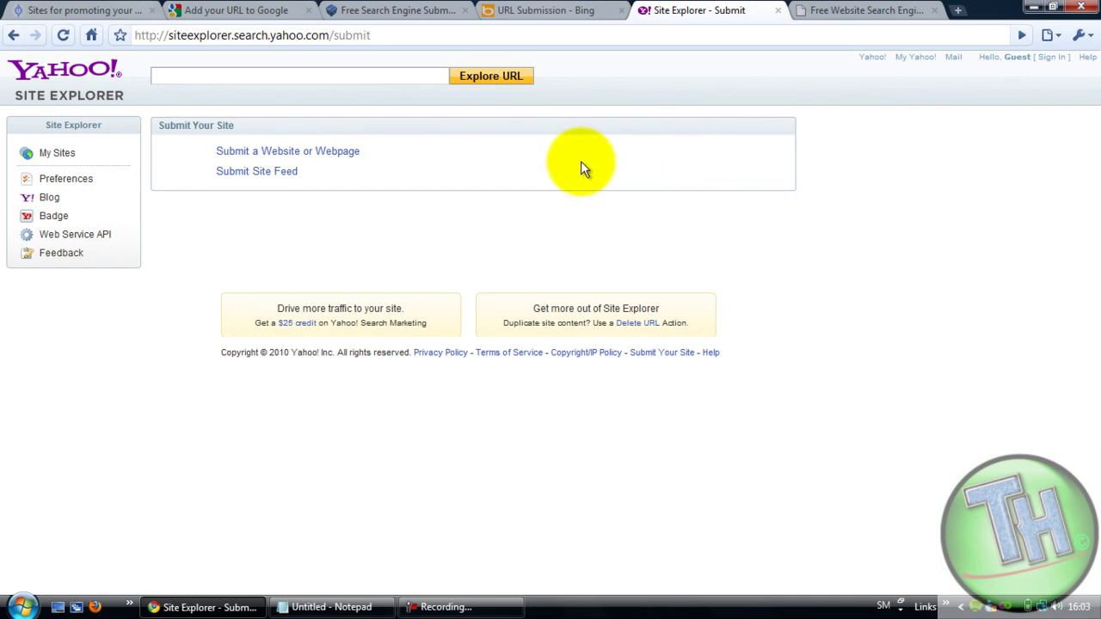
click(336, 155)
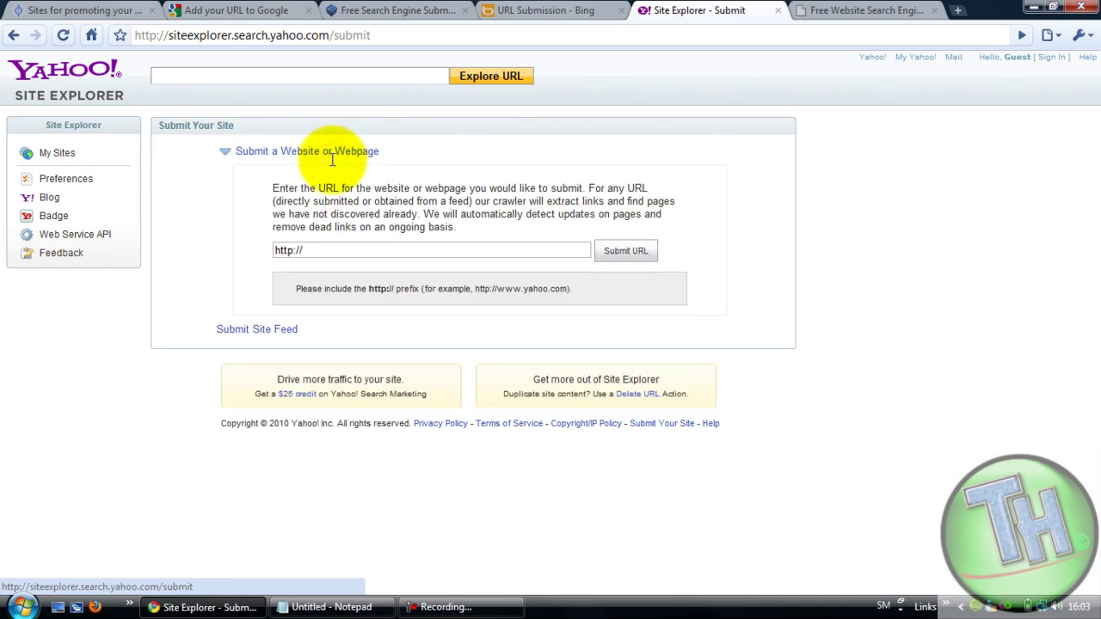
click(327, 249)
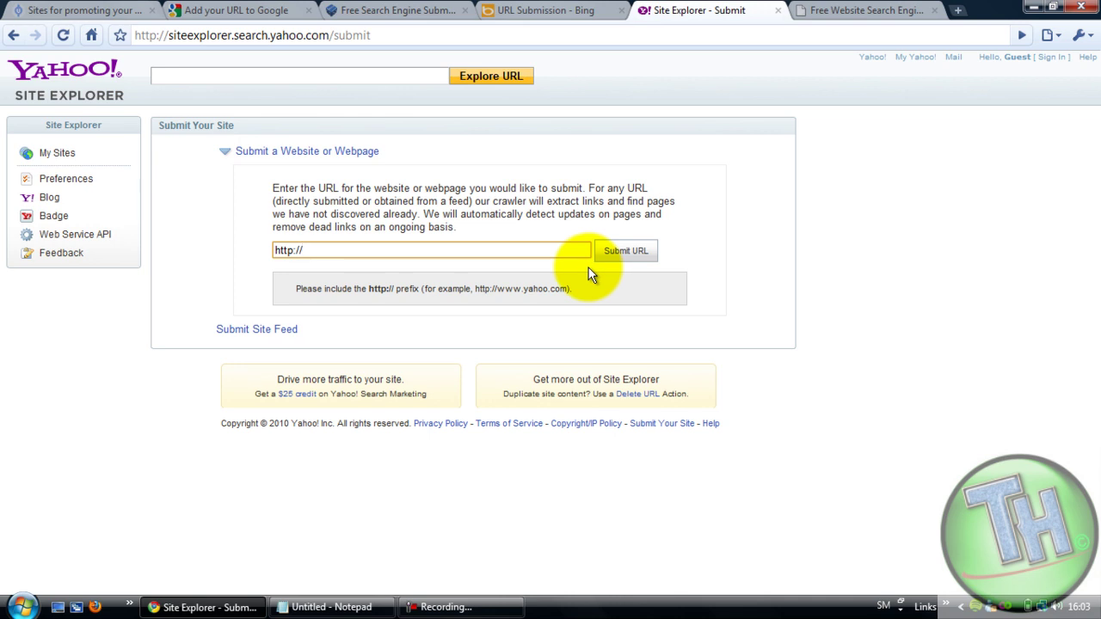
- On the Compucert form, focus the link-location field and set Type of Site to Personal Page
click(850, 10)
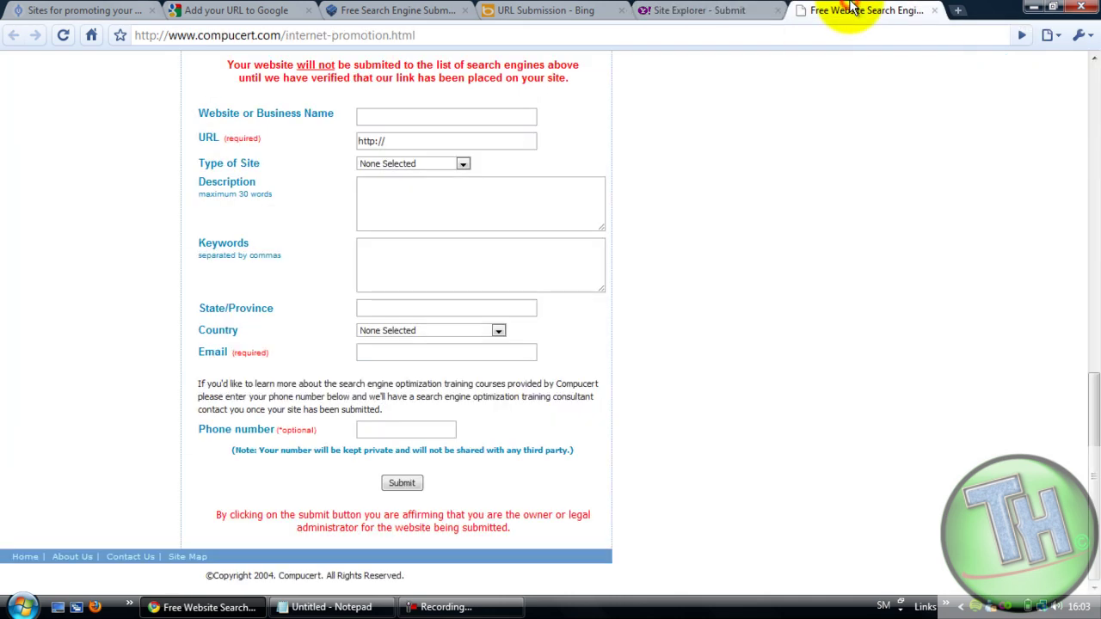
scroll(555, 207, up, 3)
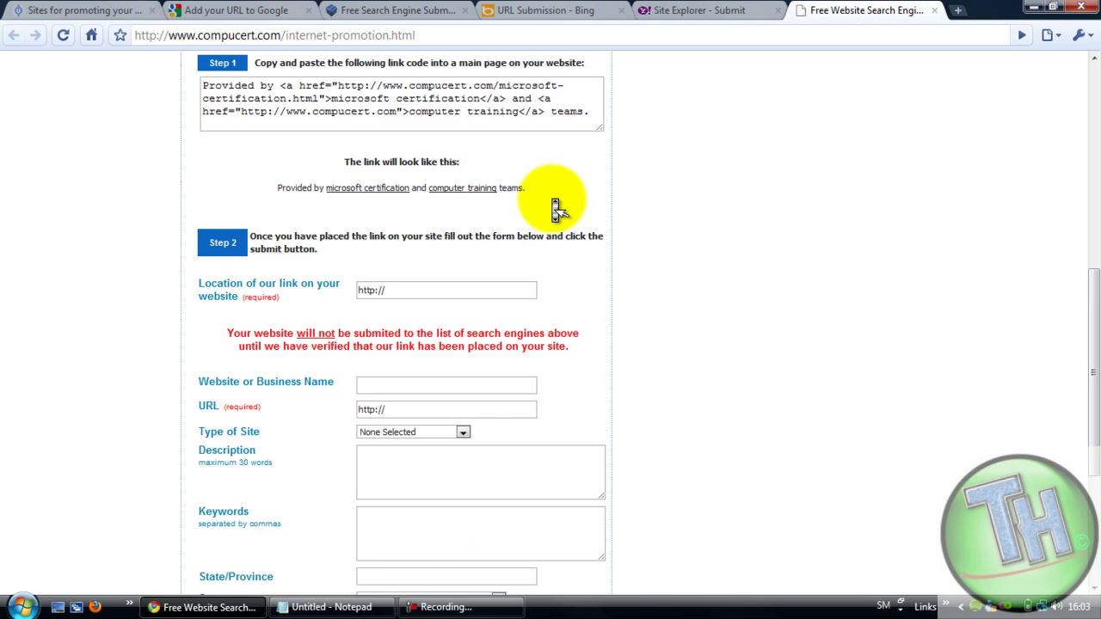
click(445, 292)
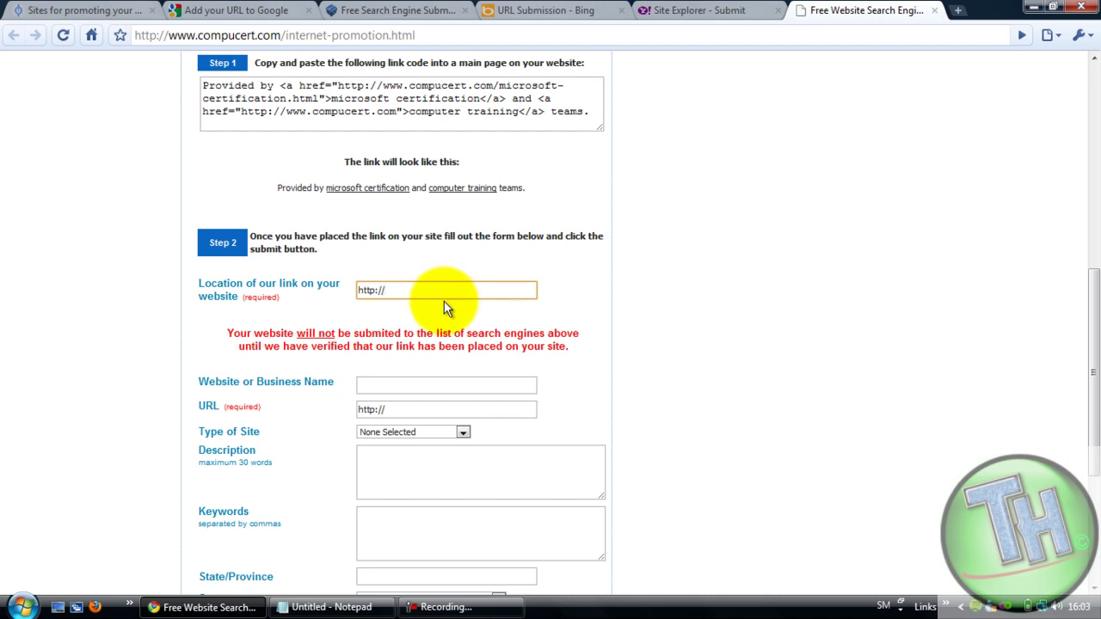
scroll(444, 301, down, 2)
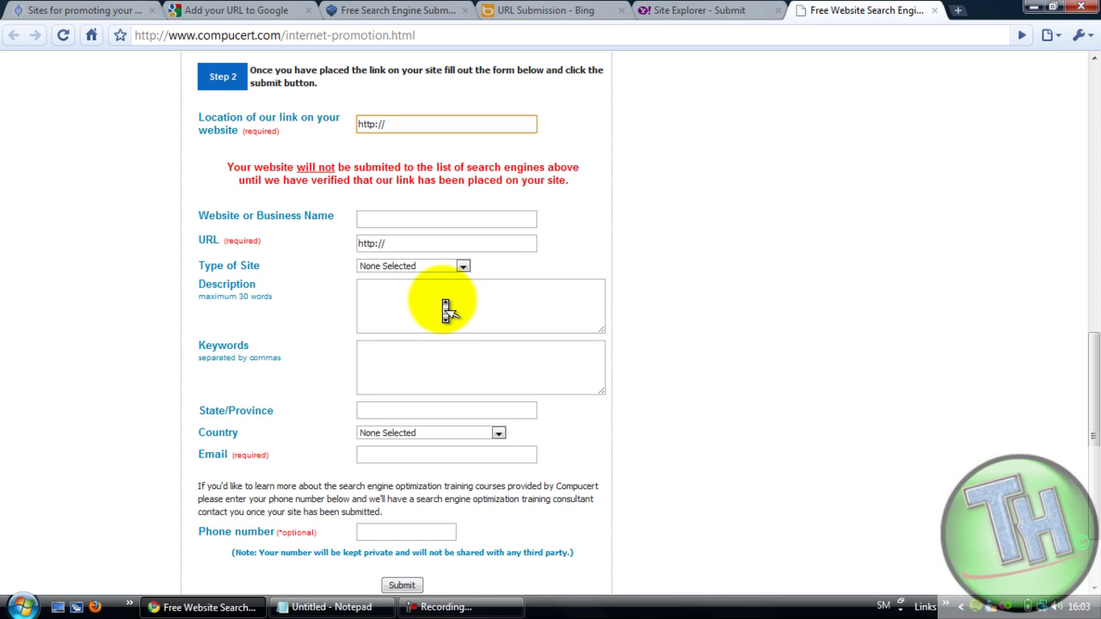
scroll(446, 312, down, 2)
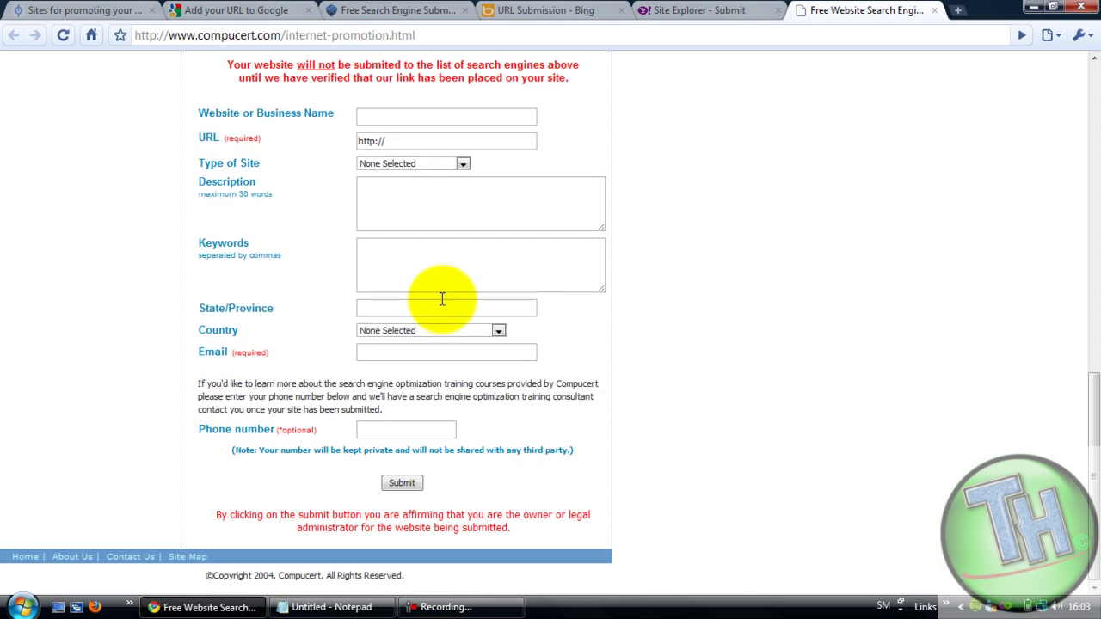
click(426, 162)
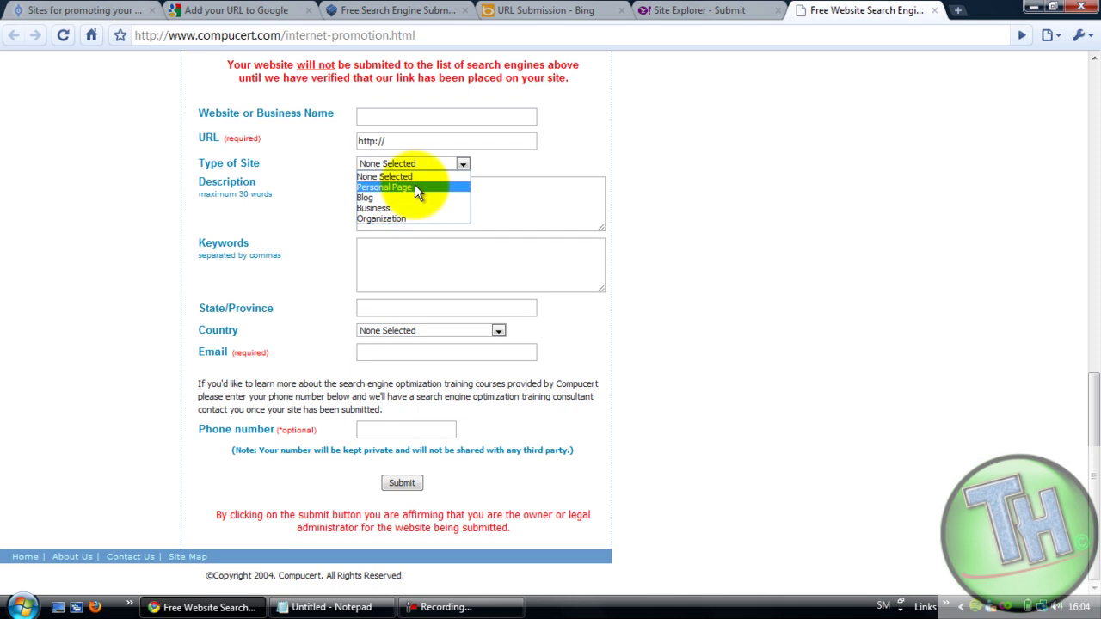
click(415, 185)
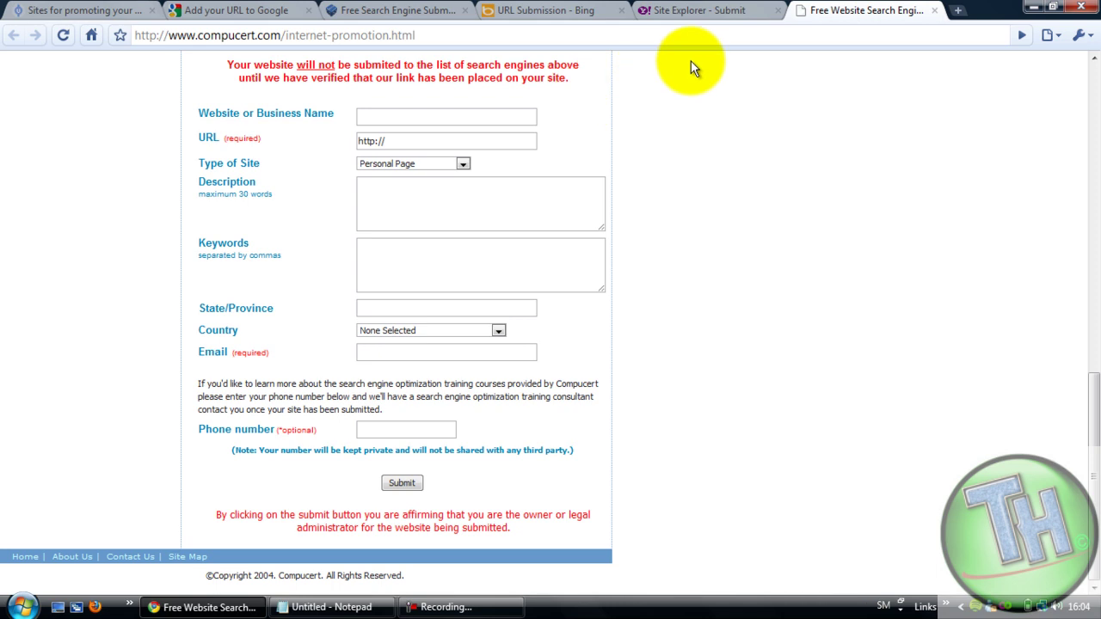
scroll(830, 10, up, 2)
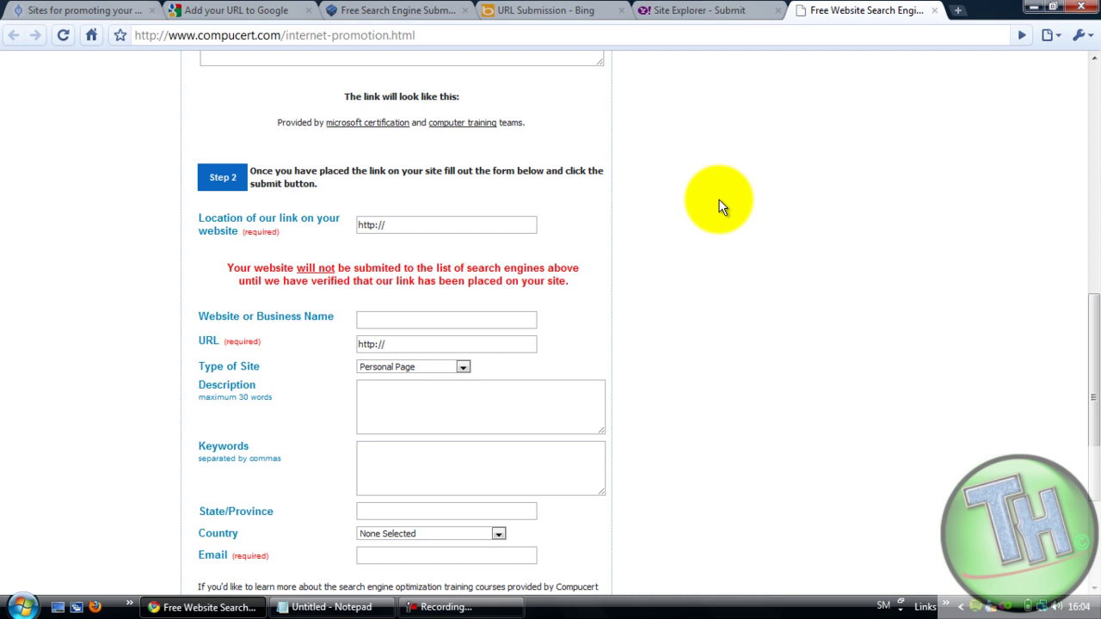
- Close the Compucert and Google Add URL tabs with Ctrl+W, returning to 'Sites for promoting your Site'
key(ctrl+w)
key(ctrl+w)
key(ctrl+w)
key(ctrl+w)
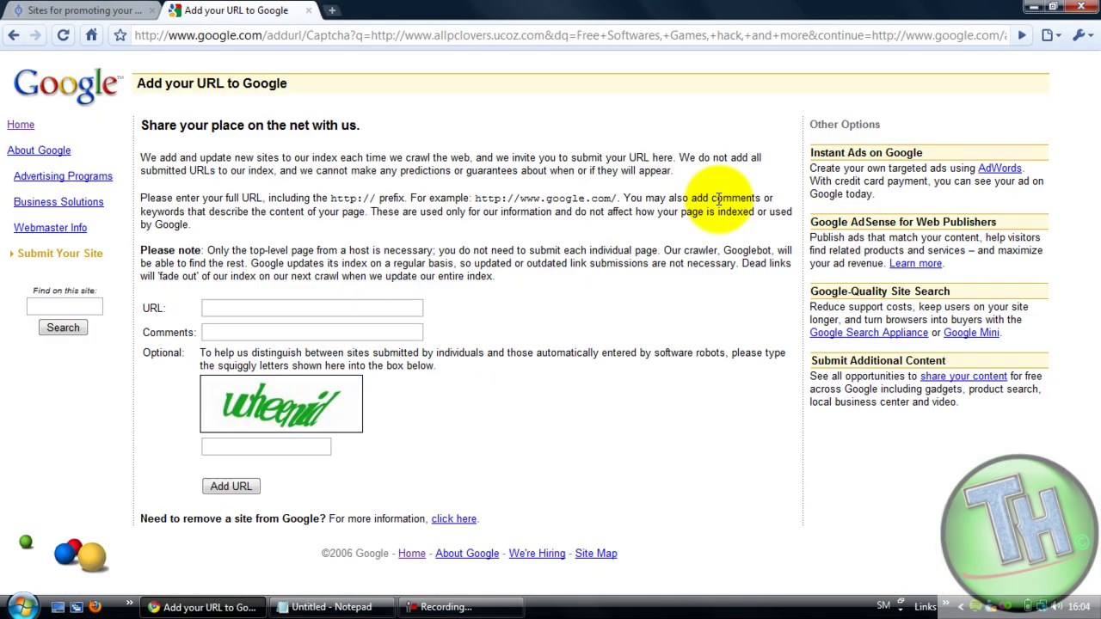
key(ctrl+w)
scroll(637, 291, up, 2)
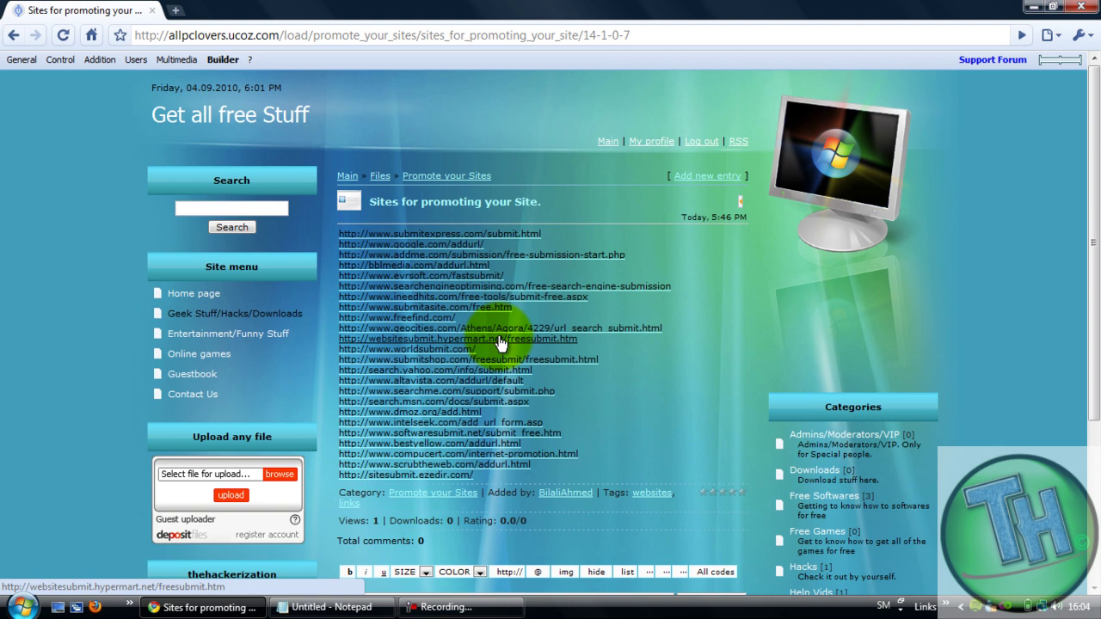
click(199, 318)
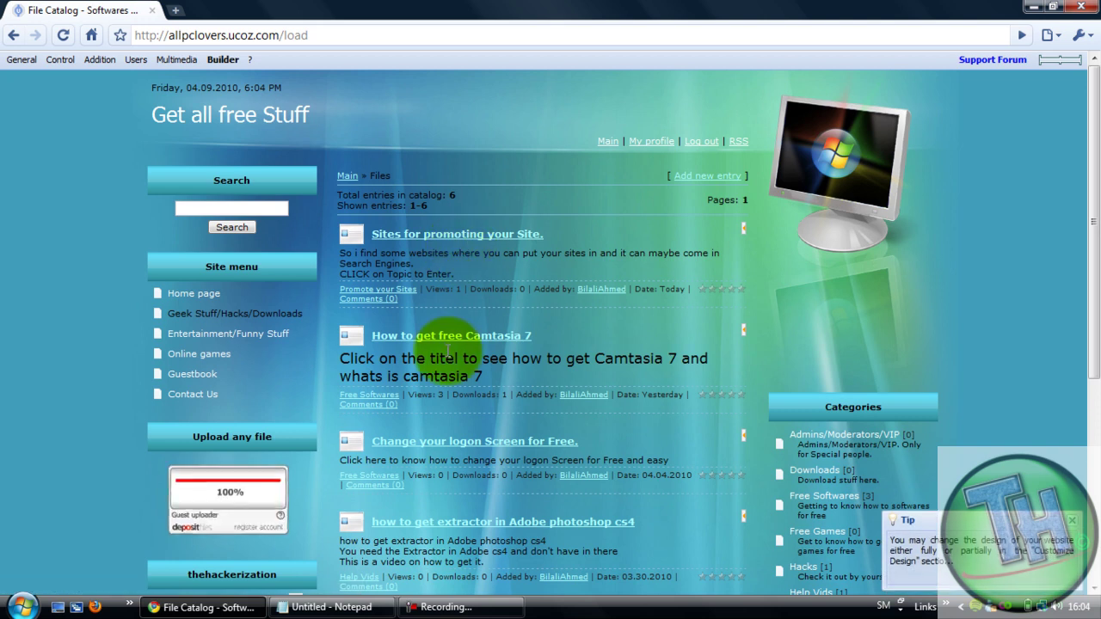
scroll(482, 275, down, 3)
scroll(538, 254, up, 3)
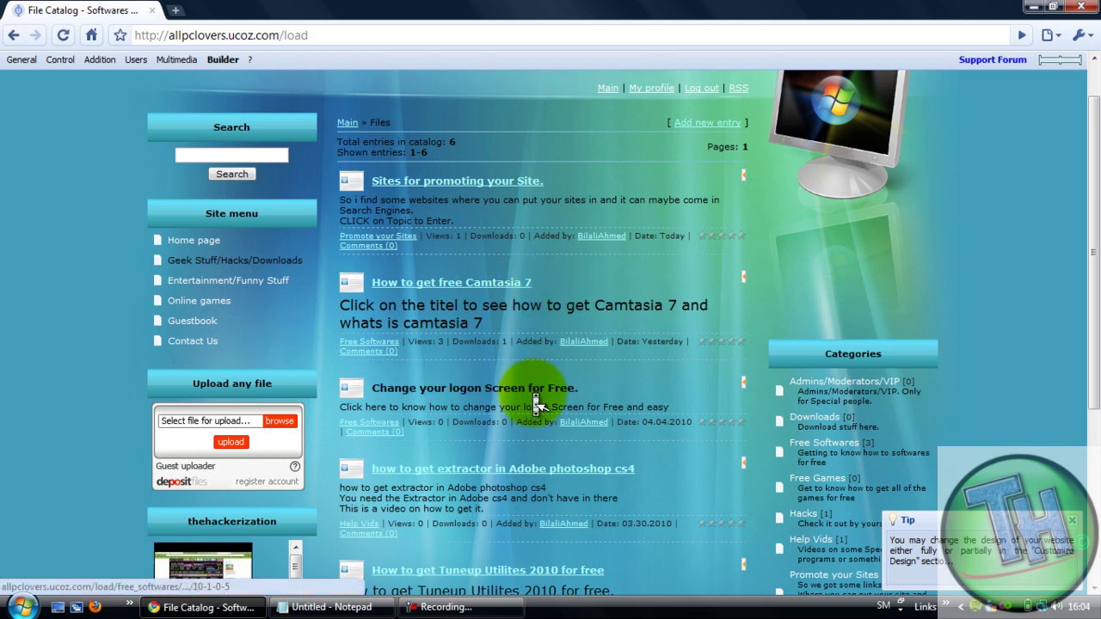
scroll(536, 404, down, 4)
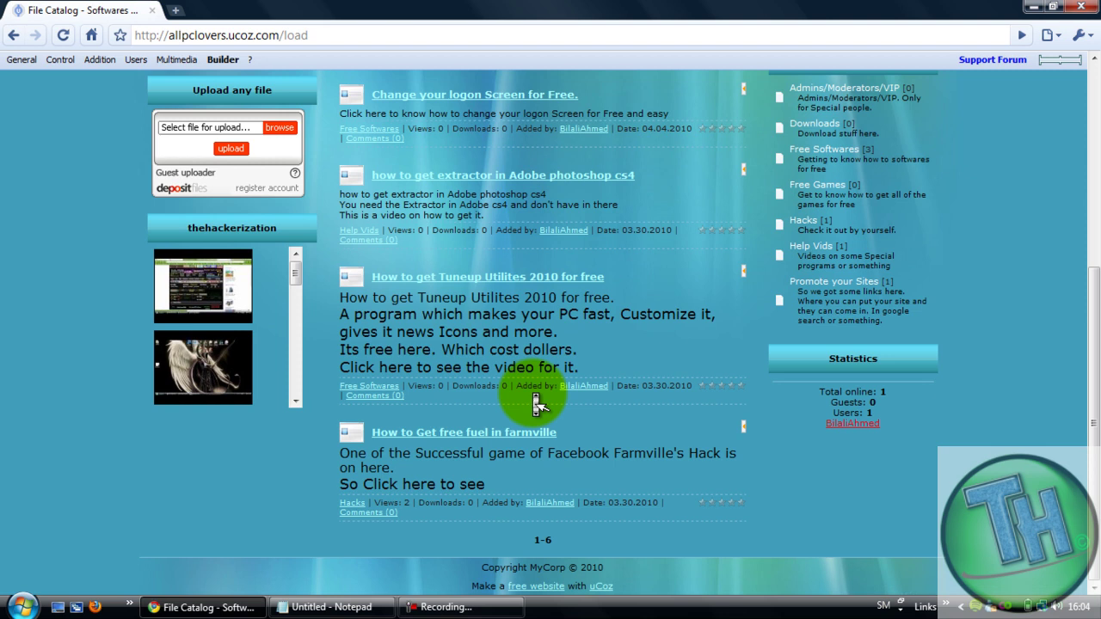
scroll(536, 404, up, 3)
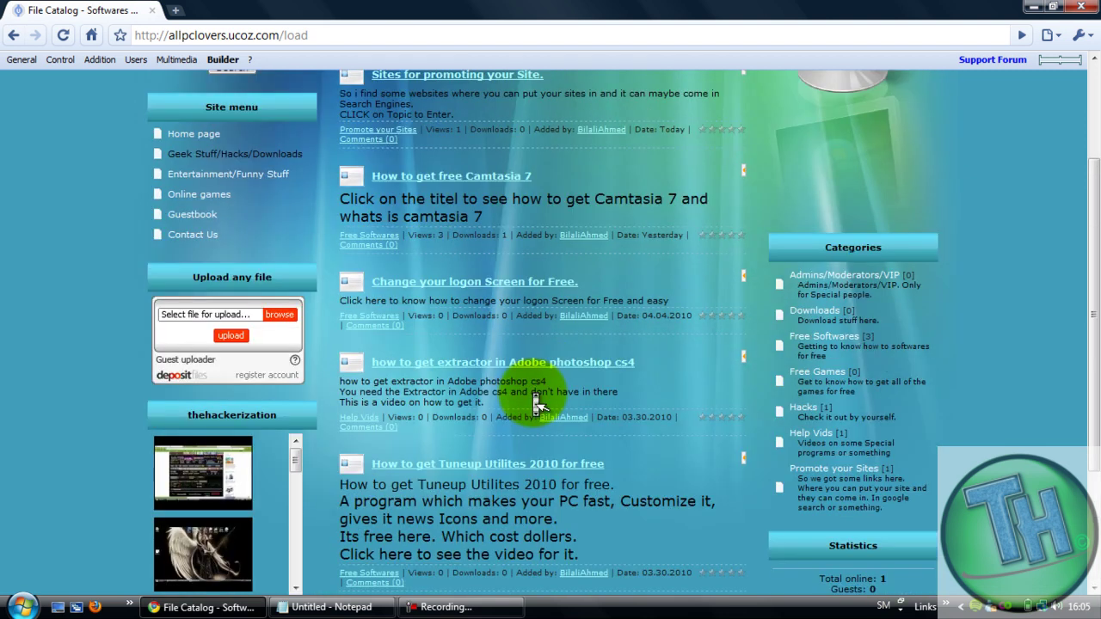
scroll(534, 393, up, 3)
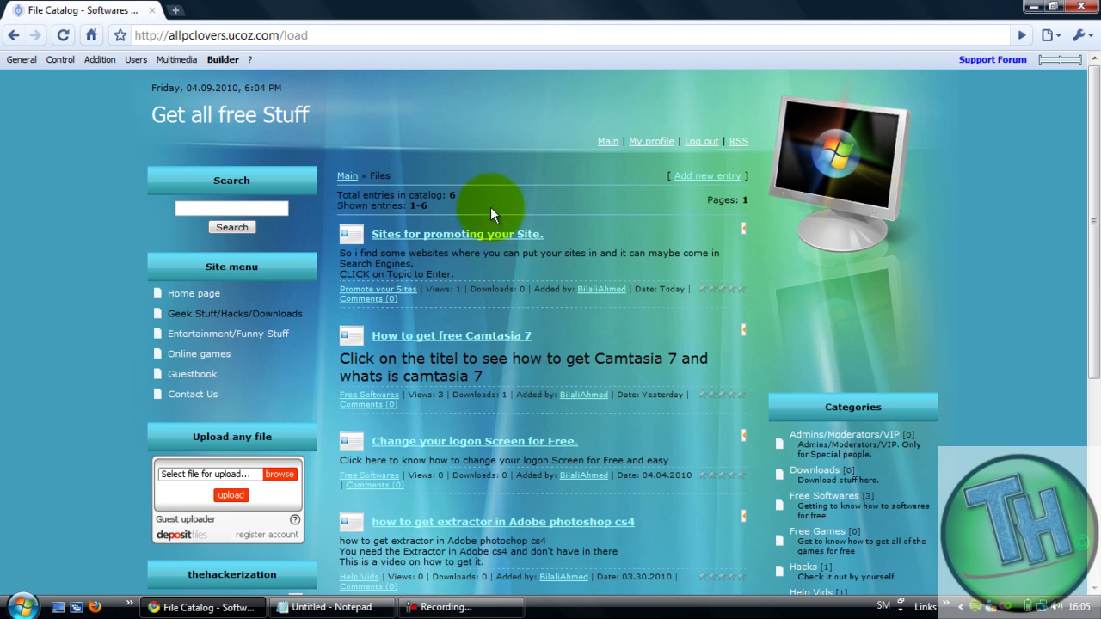
click(493, 236)
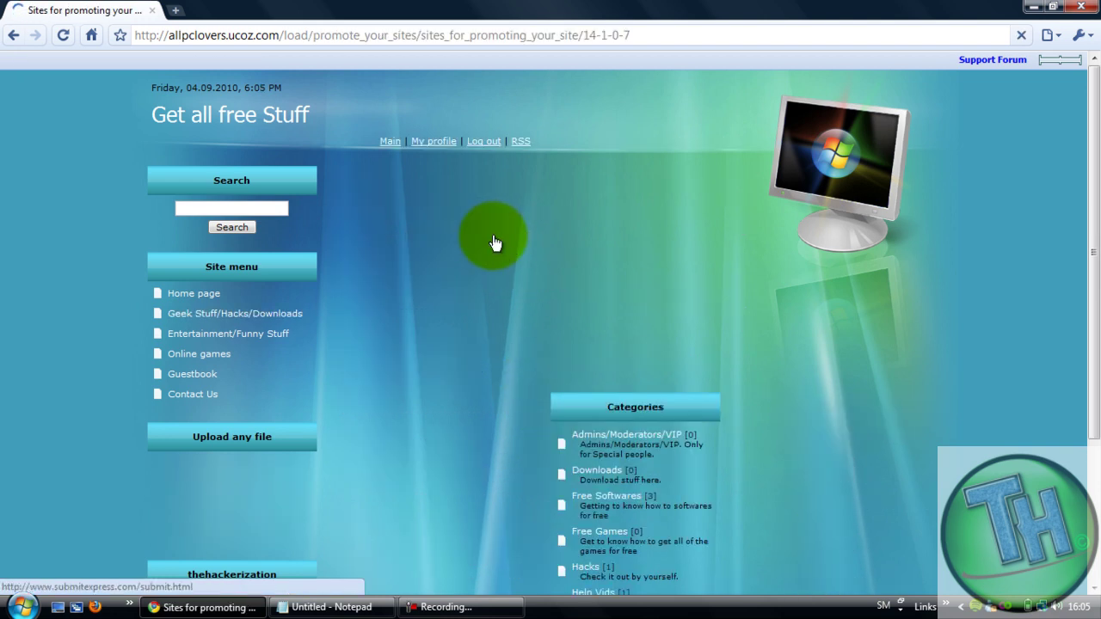